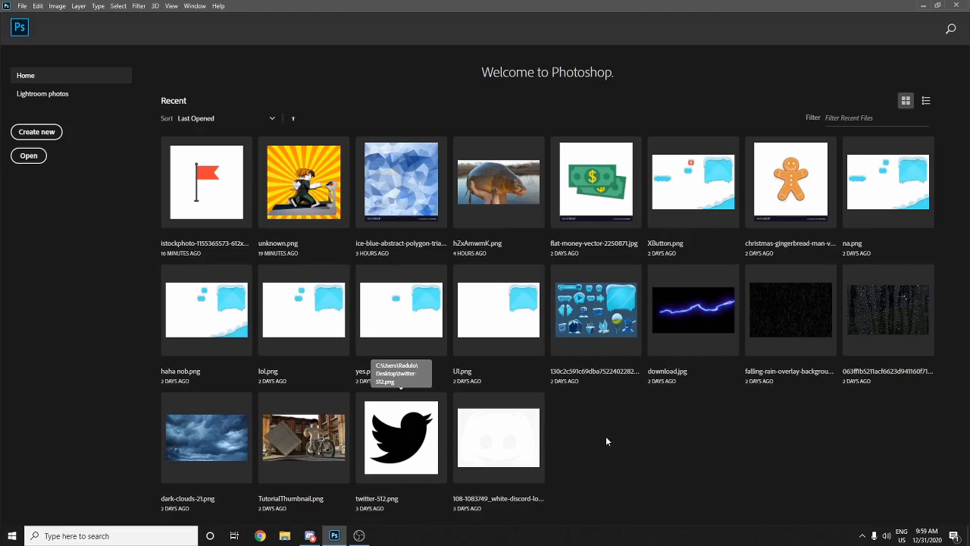
- Start a new document and enter a width of 500 and a height of 250 pixels
{"action": "left_click", "coordinate": [24, 8]}
{"action": "left_click", "coordinate": [25, 7]}
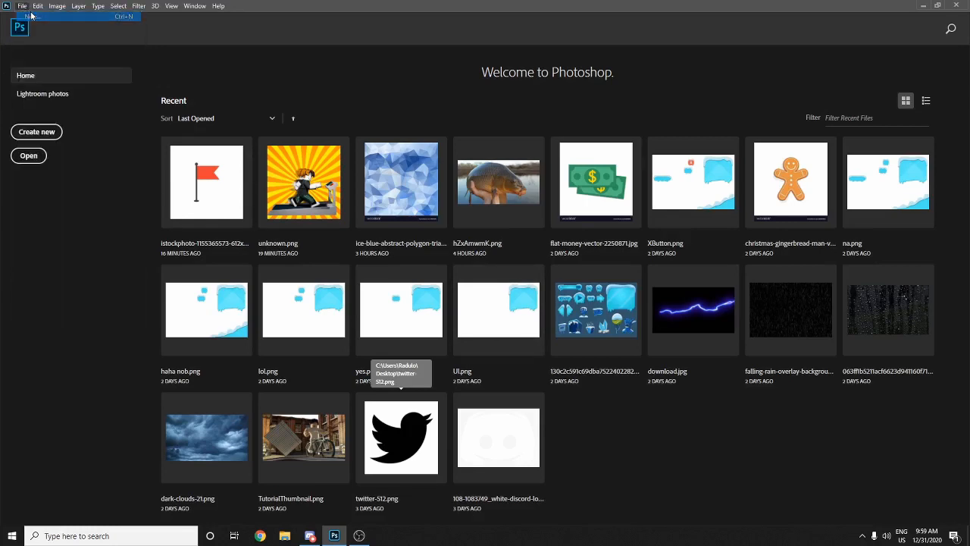
{"action": "key", "text": "ctrl+n"}
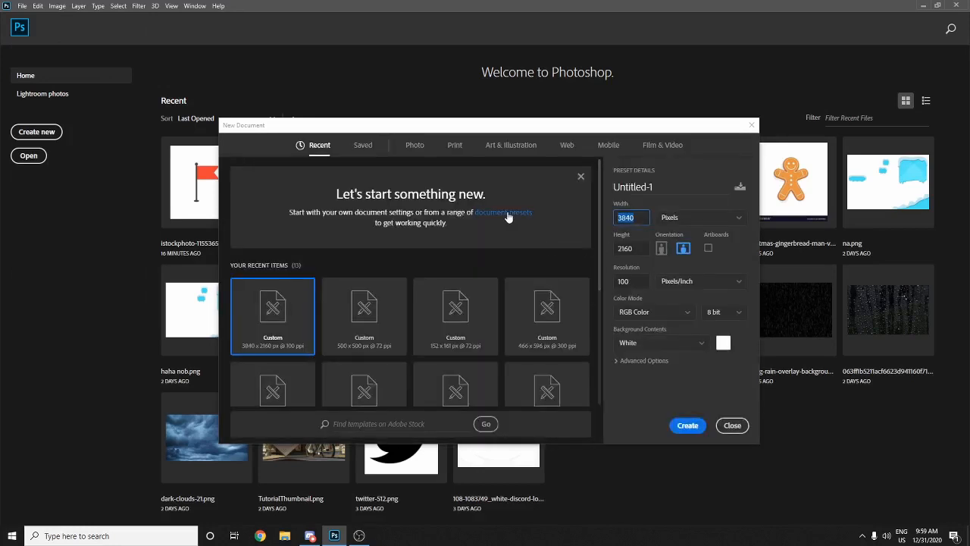
{"action": "type", "text": "6000"}
{"action": "key", "text": "BackSpace"}
{"action": "key", "text": "BackSpace"}
{"action": "key", "text": "BackSpace"}
{"action": "type", "text": "500"}
{"action": "key", "text": "BackSpace"}
{"action": "key", "text": "Tab"}
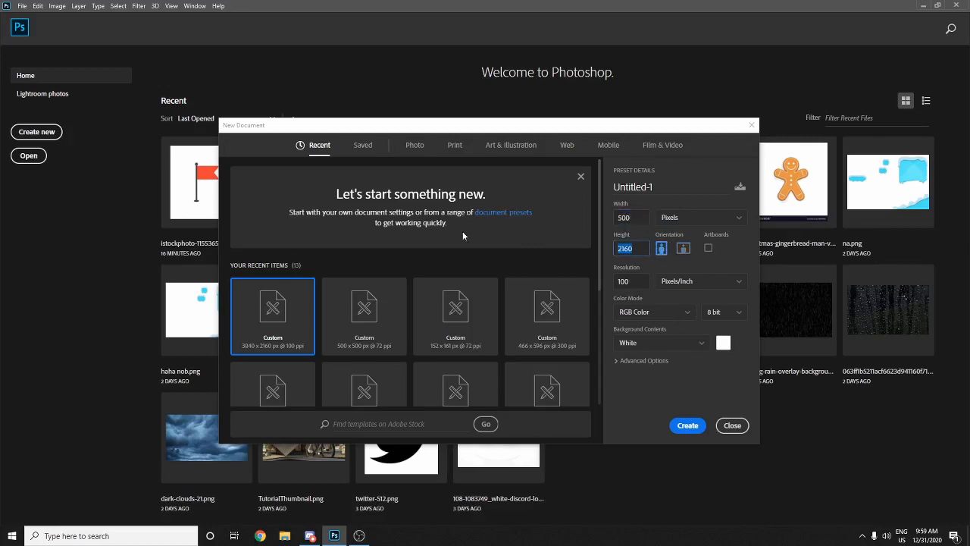
{"action": "type", "text": "2500"}
{"action": "key", "text": "BackSpace"}
- Create the 500×250 document and set a dark grey foreground colour for the Brush tool
{"action": "left_click", "coordinate": [688, 426]}
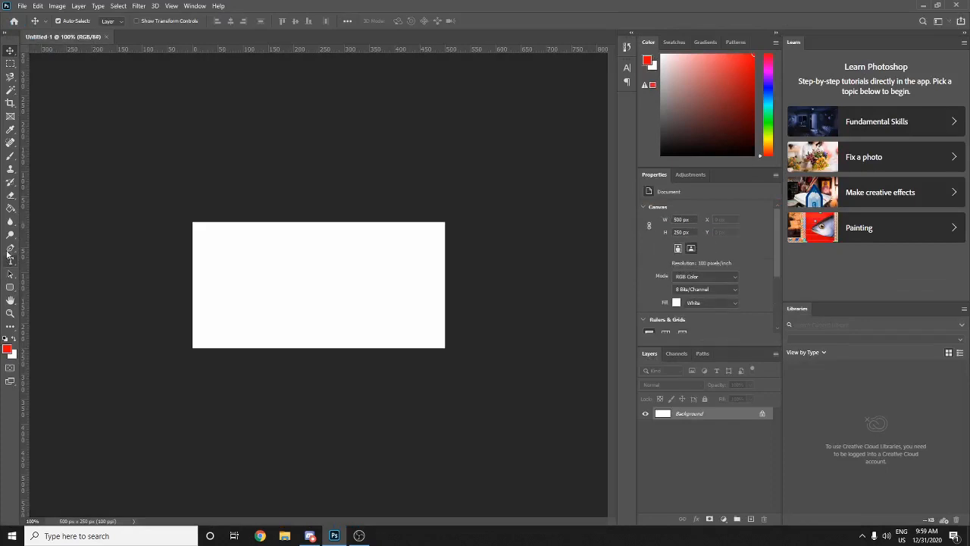
{"action": "left_click", "coordinate": [10, 156]}
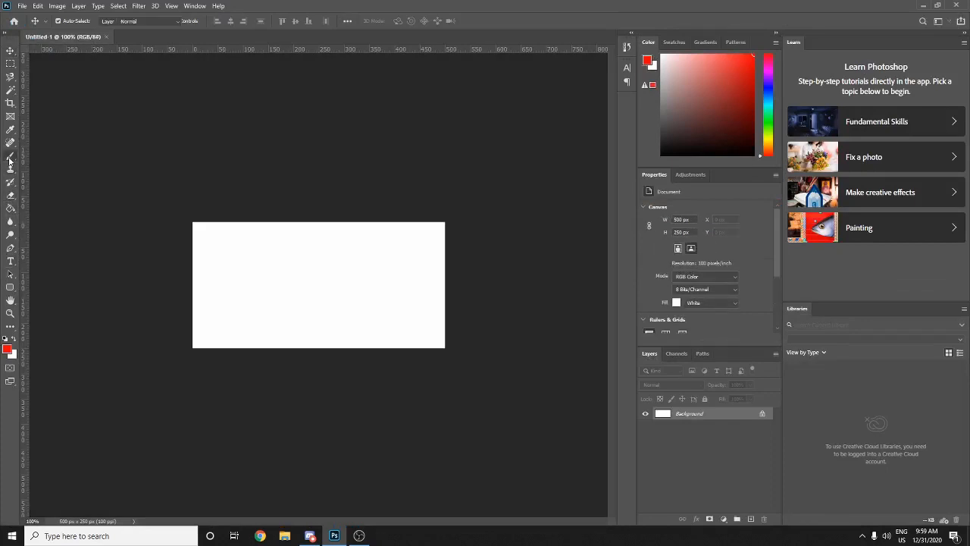
{"action": "left_click", "coordinate": [8, 350]}
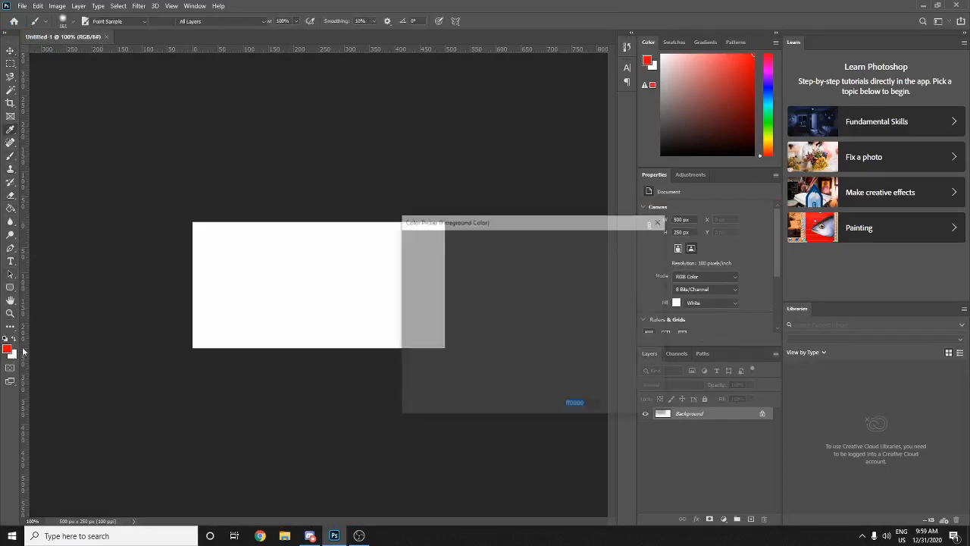
{"action": "mouse_move", "coordinate": [457, 319]}
{"action": "left_mouse_down"}
{"action": "mouse_move", "coordinate": [335, 346]}
{"action": "mouse_move", "coordinate": [334, 363]}
{"action": "left_mouse_up"}
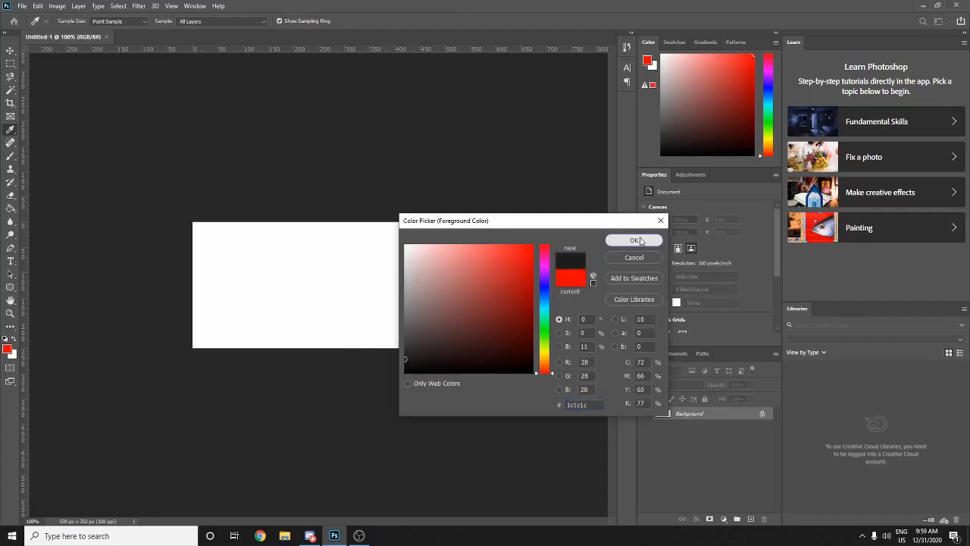
{"action": "left_click", "coordinate": [633, 240]}
- Paint over the entire canvas in dark grey with a 100% hardness brush
{"action": "mouse_move", "coordinate": [392, 308]}
{"action": "left_mouse_down"}
{"action": "mouse_move", "coordinate": [438, 328]}
{"action": "mouse_move", "coordinate": [450, 356]}
{"action": "mouse_move", "coordinate": [416, 299]}
{"action": "left_mouse_up"}
{"action": "right_click", "coordinate": [416, 298]}
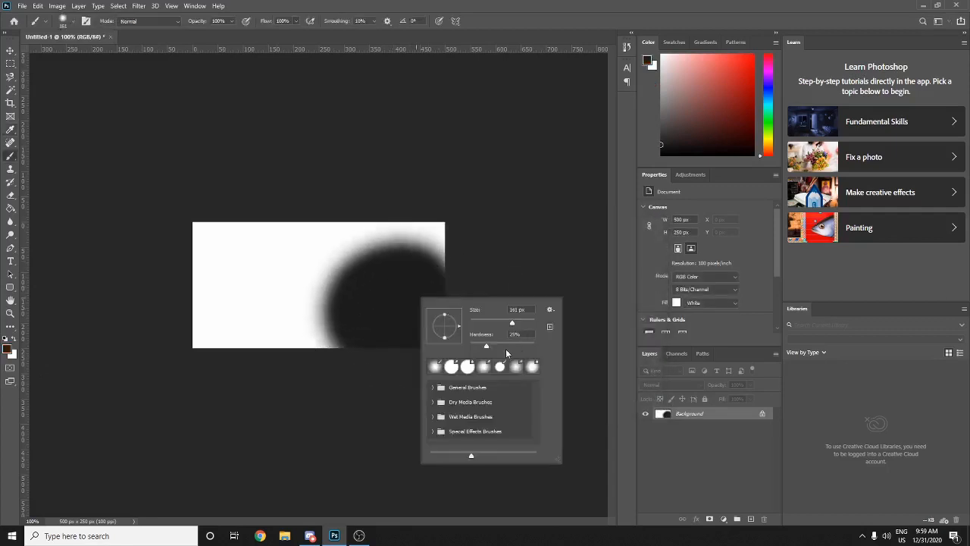
{"action": "left_click_drag", "start_coordinate": [520, 346], "coordinate": [574, 346]}
{"action": "mouse_move", "coordinate": [356, 280]}
{"action": "left_mouse_down"}
{"action": "mouse_move", "coordinate": [341, 258]}
{"action": "mouse_move", "coordinate": [358, 390]}
{"action": "mouse_move", "coordinate": [386, 396]}
{"action": "mouse_move", "coordinate": [491, 326]}
{"action": "mouse_move", "coordinate": [337, 265]}
{"action": "mouse_move", "coordinate": [318, 239]}
{"action": "mouse_move", "coordinate": [150, 222]}
{"action": "mouse_move", "coordinate": [134, 303]}
{"action": "left_mouse_up"}
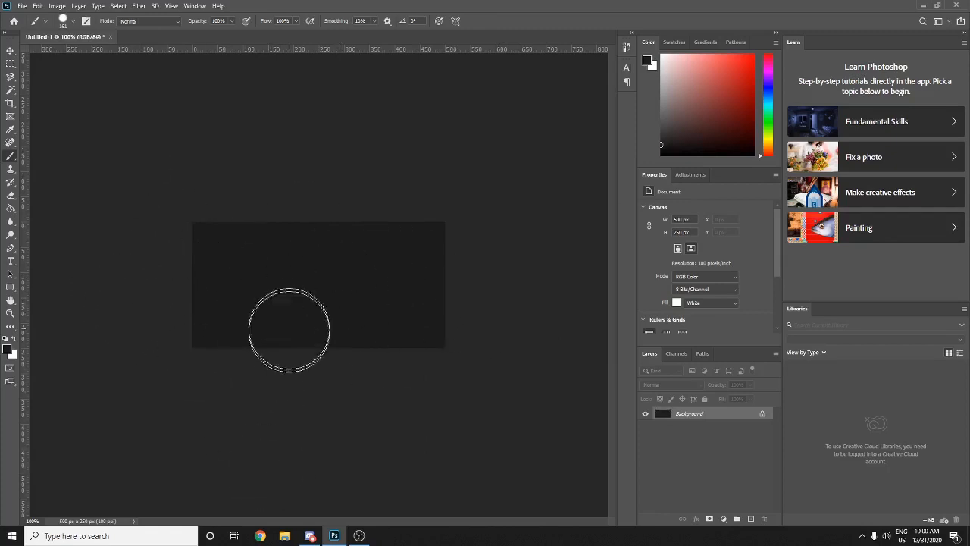
{"action": "left_click", "coordinate": [259, 536]}
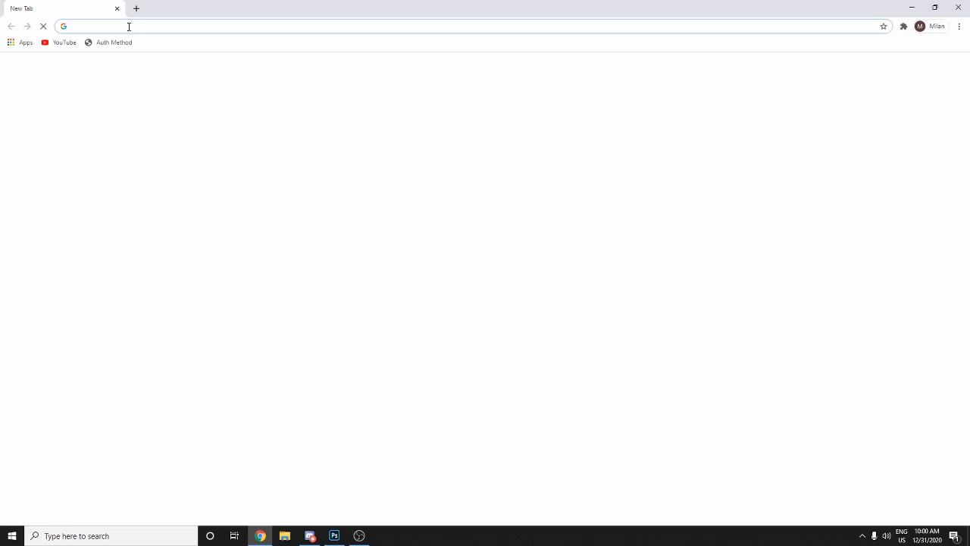
- Search the web for 'dafont', go to dafont.com and click its font search box
{"action": "type", "text": "dafont"}
{"action": "key", "text": "Return"}
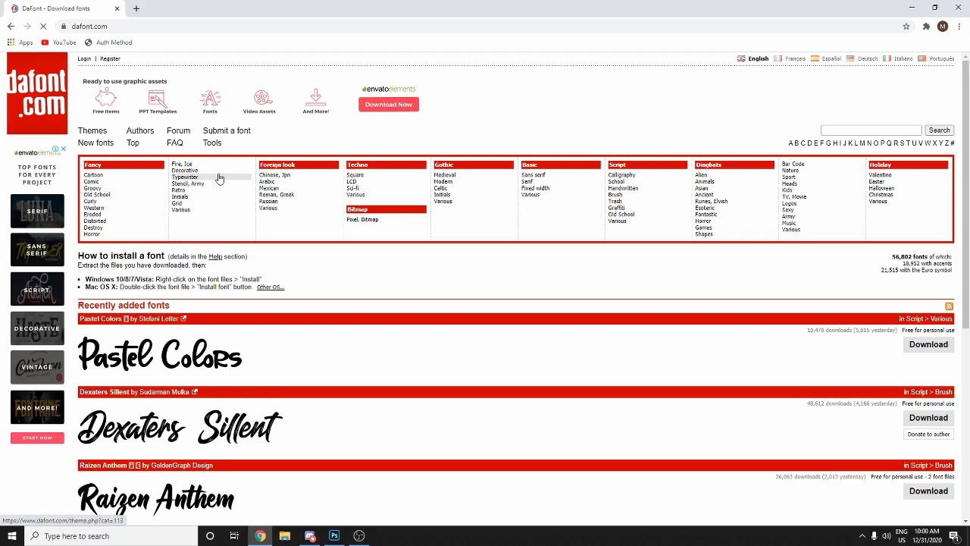
{"action": "left_click", "coordinate": [853, 129]}
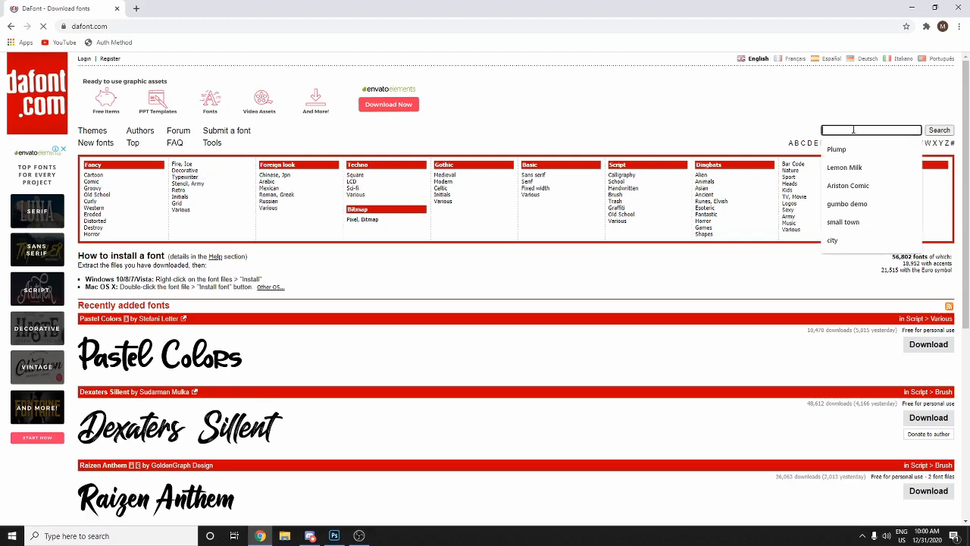
- Search dafont for 'Fancy' fonts, fixing the stray backslash in the search term
{"action": "type", "text": "Fancy\\"}
{"action": "key", "text": "Return"}
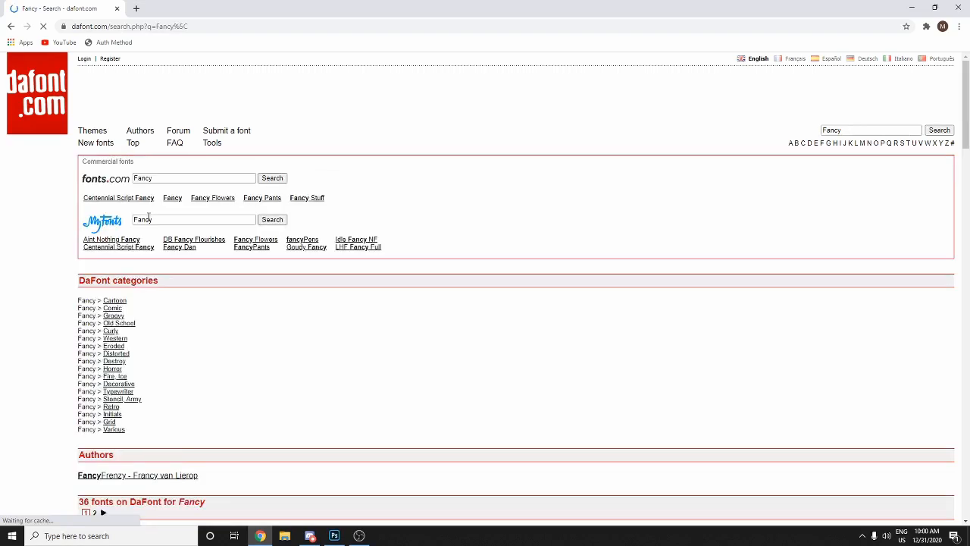
{"action": "scroll", "coordinate": [871, 94], "scroll_direction": "down", "scroll_amount": 1}
{"action": "left_click", "coordinate": [863, 78]}
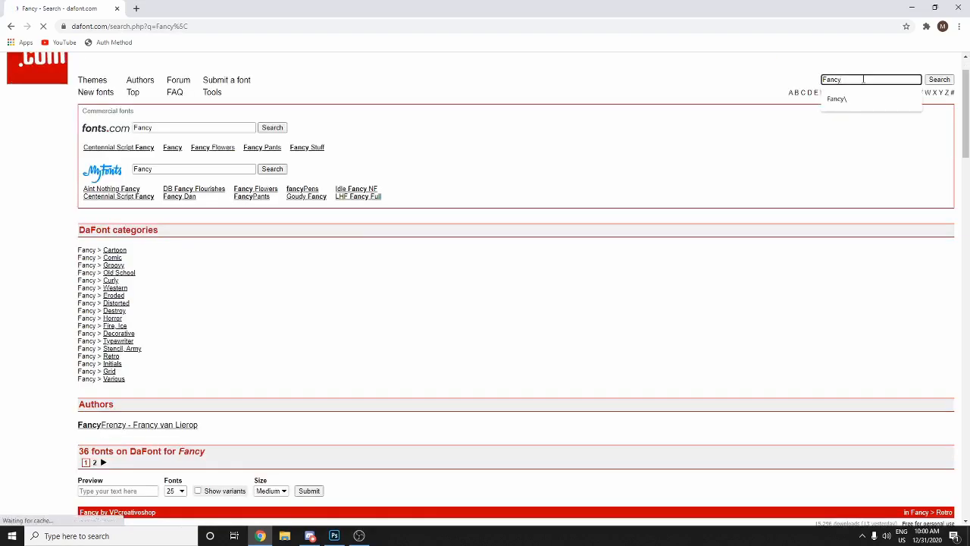
{"action": "scroll", "coordinate": [411, 366], "scroll_direction": "down", "scroll_amount": 1}
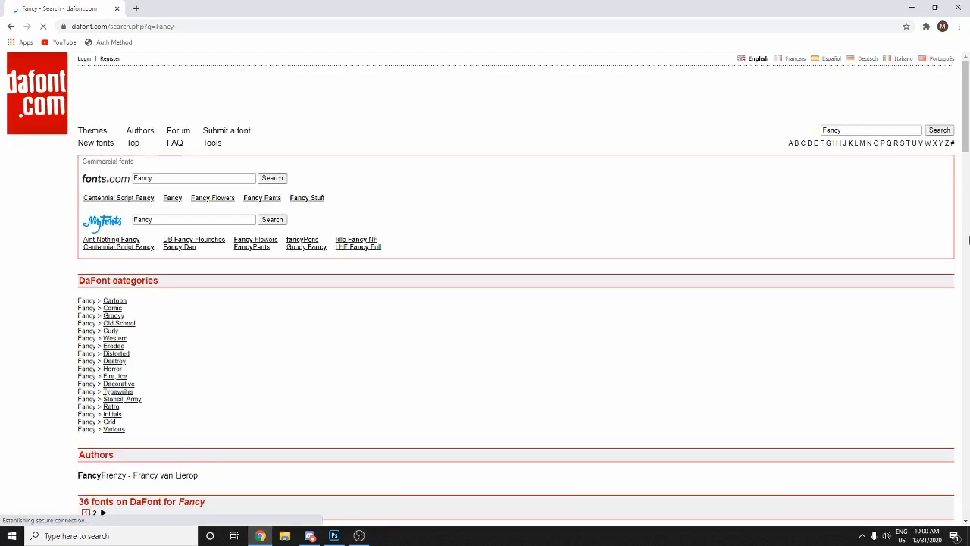
{"action": "left_click", "coordinate": [966, 240]}
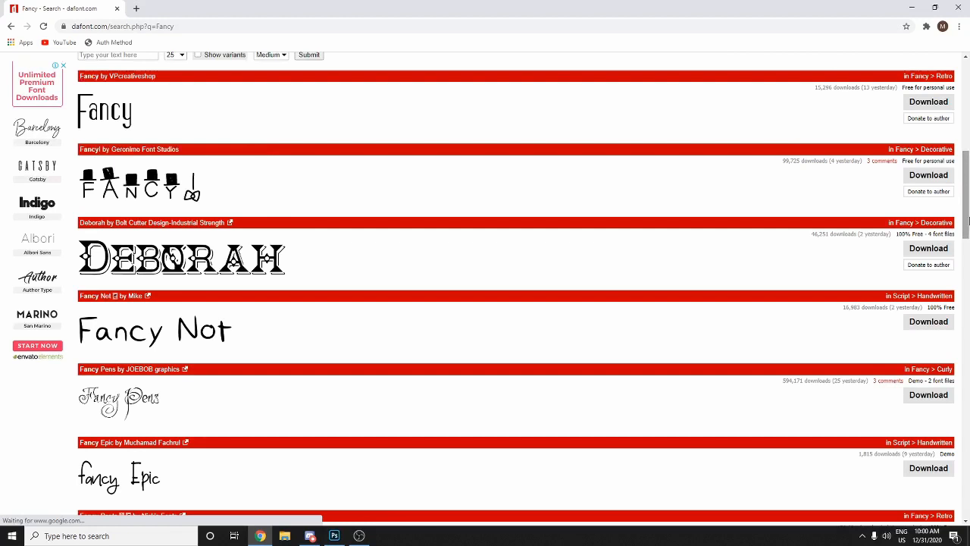
{"action": "scroll", "coordinate": [119, 184], "scroll_direction": "up", "scroll_amount": 3}
- Set the font preview text to 'Rad' and scroll down the results
{"action": "left_click", "coordinate": [119, 185]}
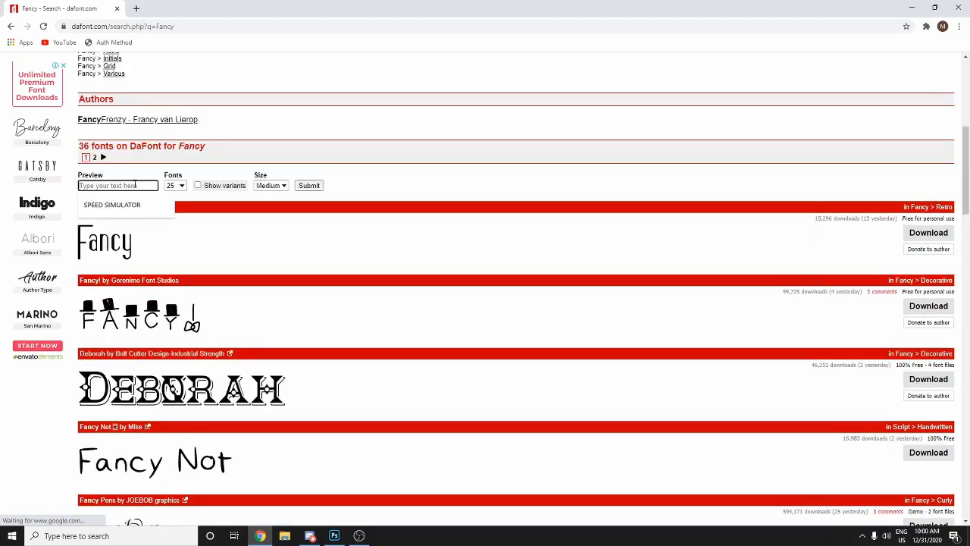
{"action": "type", "text": "R"}
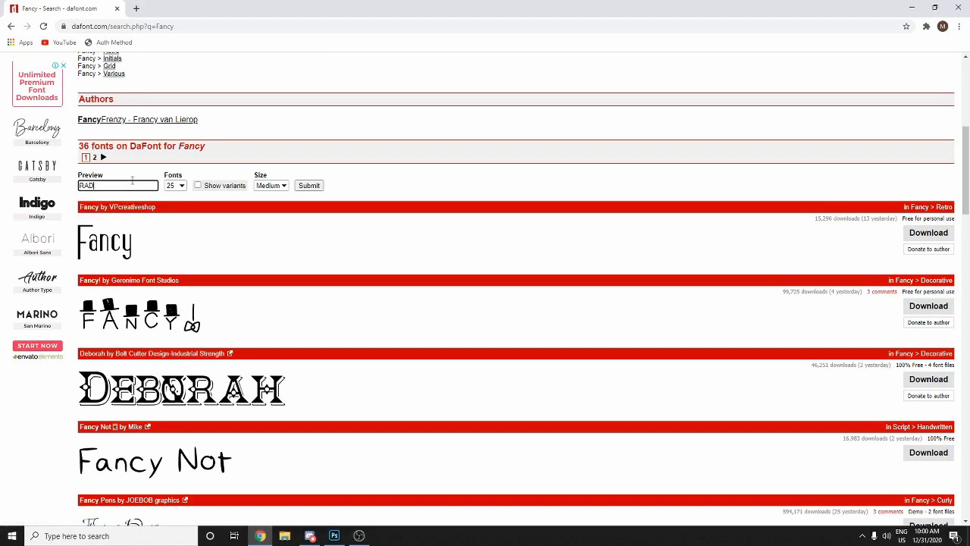
{"action": "type", "text": "ad"}
{"action": "key", "text": "Return"}
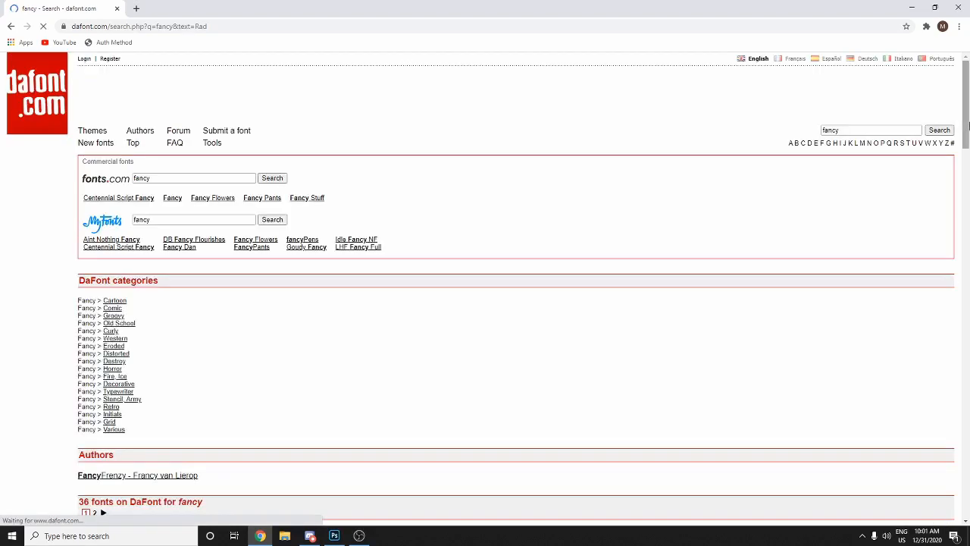
{"action": "left_click_drag", "start_coordinate": [968, 125], "coordinate": [967, 465]}
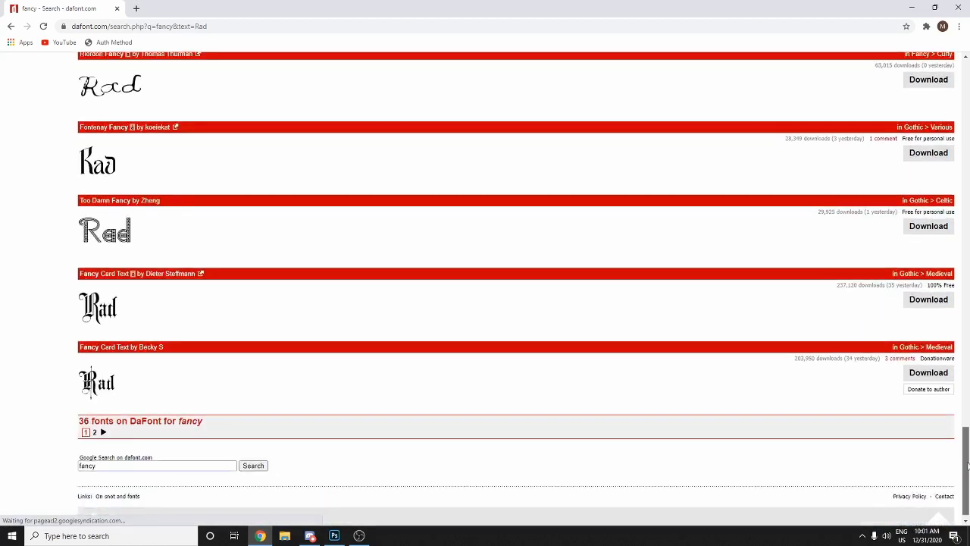
- On results page 2, download DJB Fancy Nancy and open the downloaded zip archive
{"action": "left_click", "coordinate": [103, 431]}
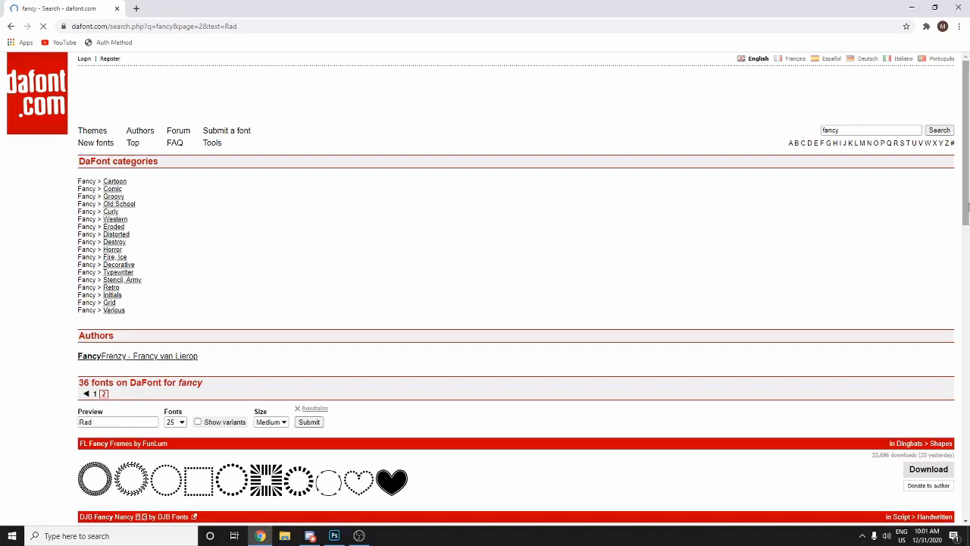
{"action": "left_click_drag", "start_coordinate": [968, 206], "coordinate": [966, 309]}
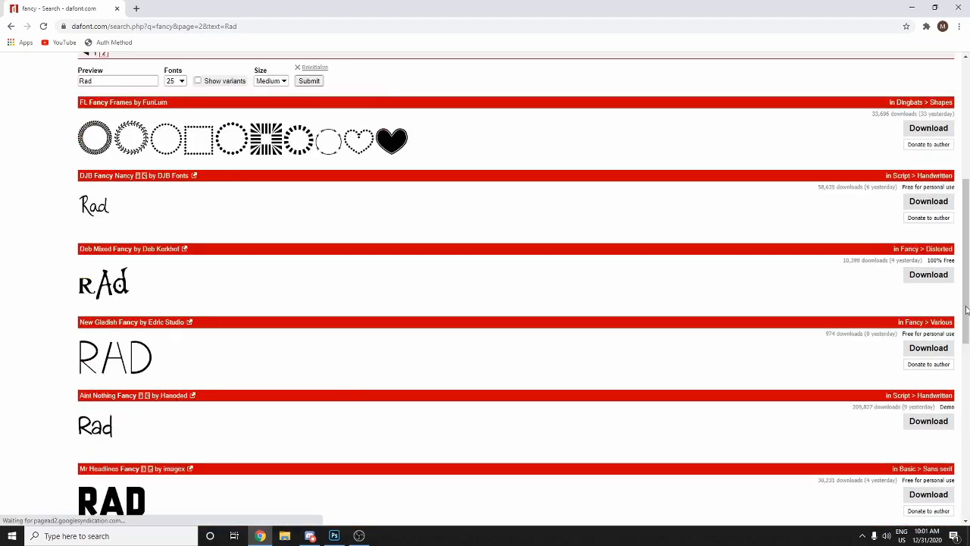
{"action": "left_click", "coordinate": [926, 203]}
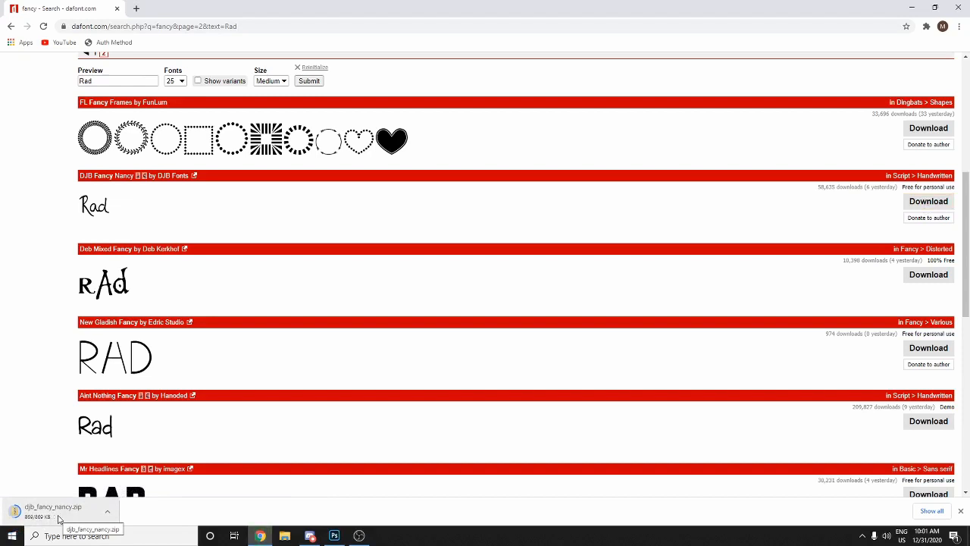
{"action": "left_click", "coordinate": [58, 518]}
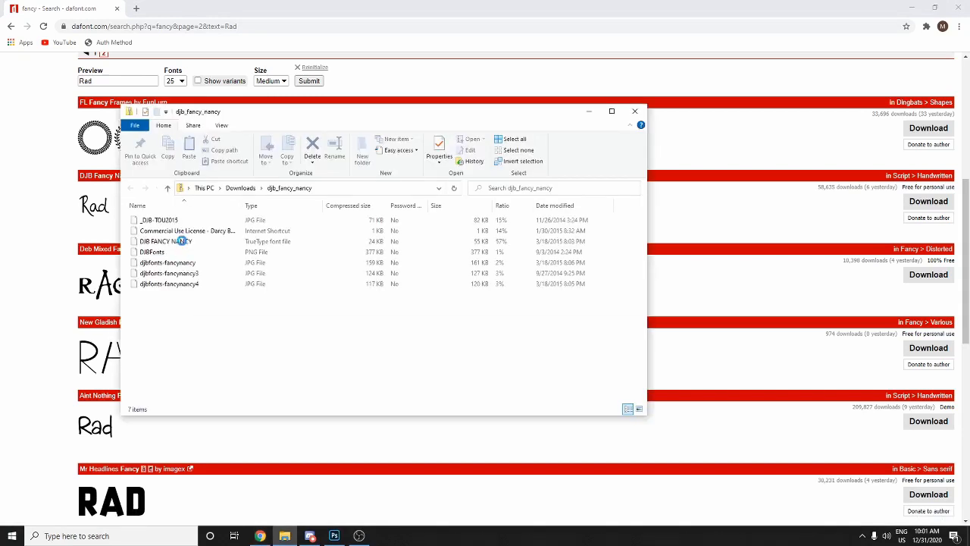
- Install the DJB Fancy Nancy TrueType font, then close its preview and the zip folder window
{"action": "left_click", "coordinate": [181, 241]}
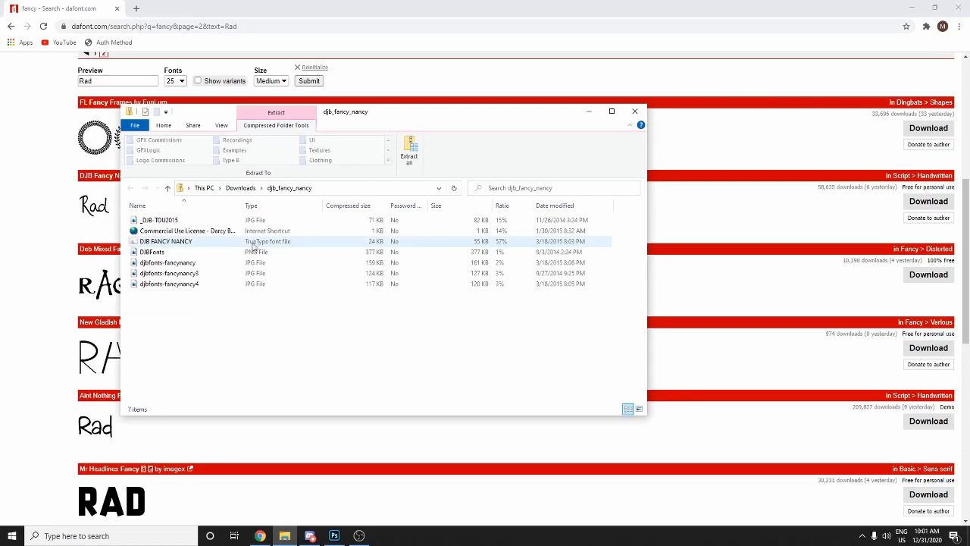
{"action": "left_click", "coordinate": [482, 244]}
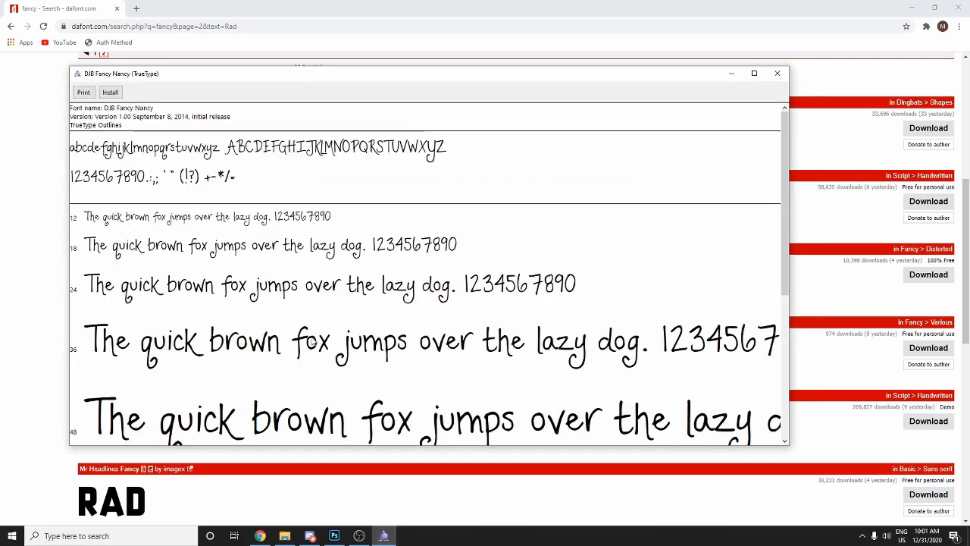
{"action": "left_click", "coordinate": [110, 92]}
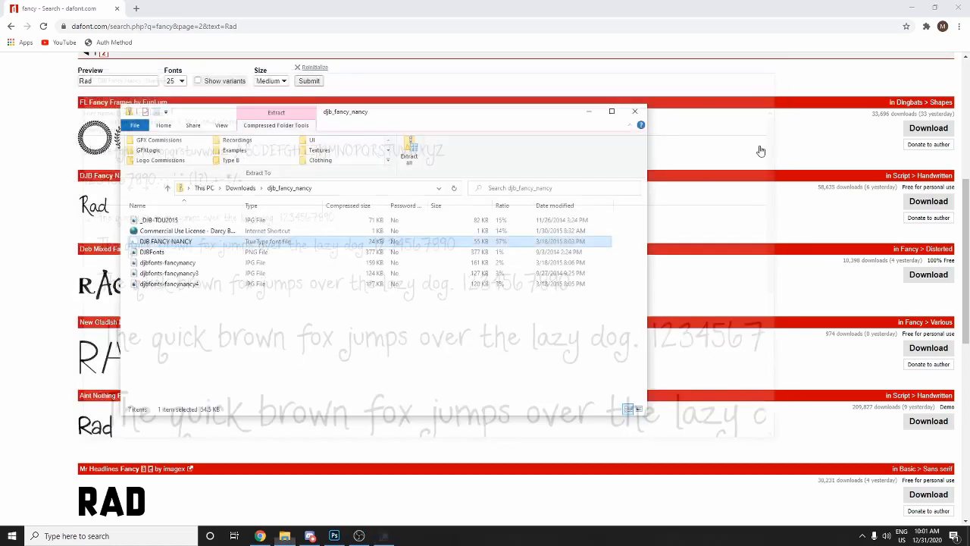
{"action": "left_click", "coordinate": [777, 73]}
{"action": "left_click", "coordinate": [634, 112]}
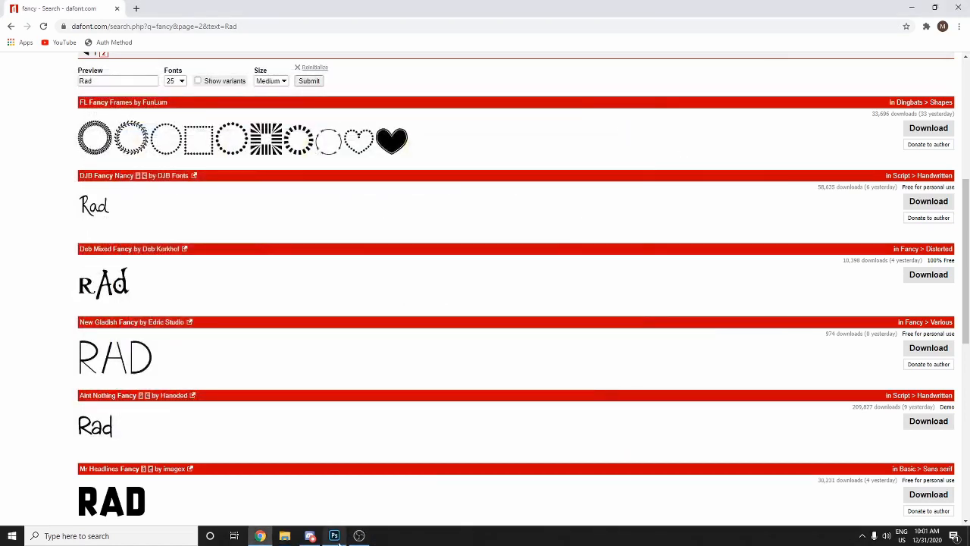
{"action": "left_click", "coordinate": [334, 535]}
- Select the Type tool and set its font to DJB Fancy Nancy
{"action": "left_click", "coordinate": [11, 261]}
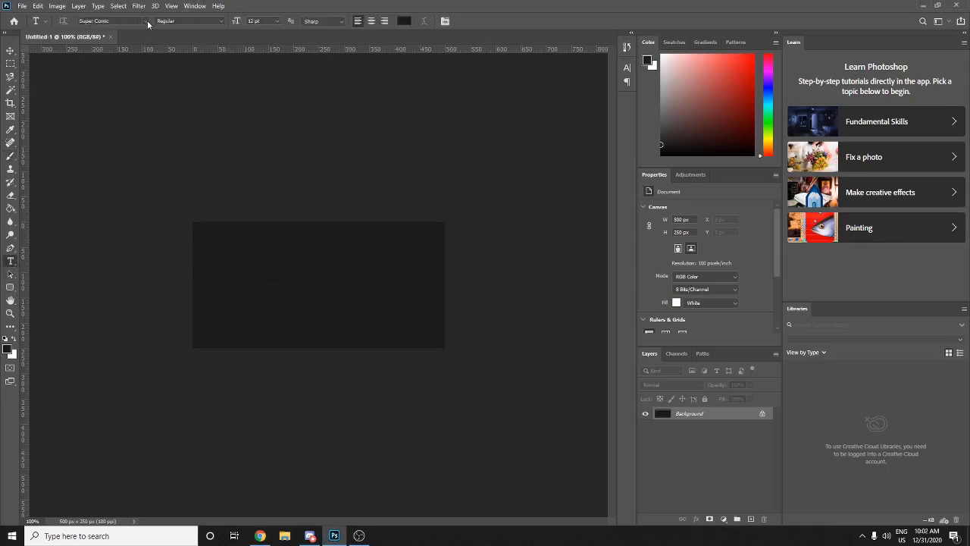
{"action": "left_click", "coordinate": [140, 21]}
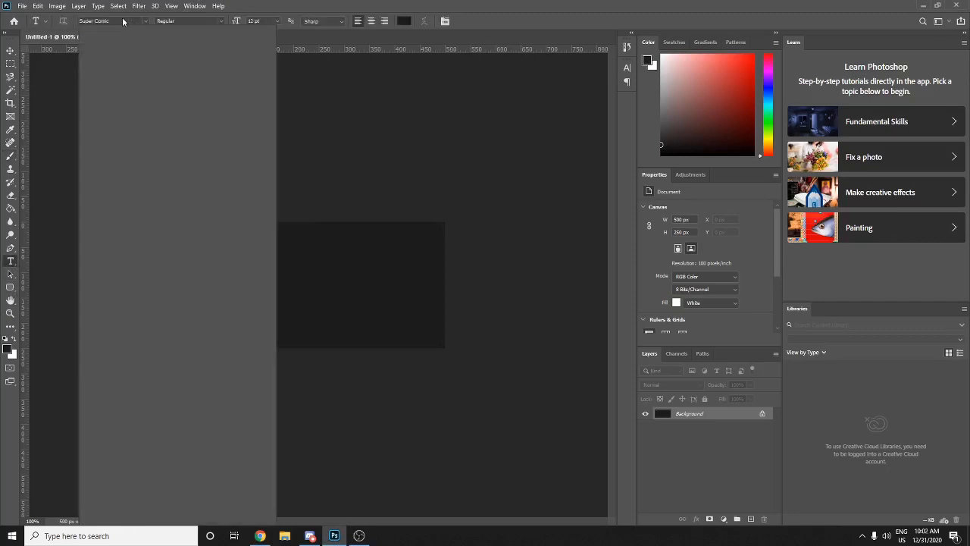
{"action": "left_click", "coordinate": [260, 535]}
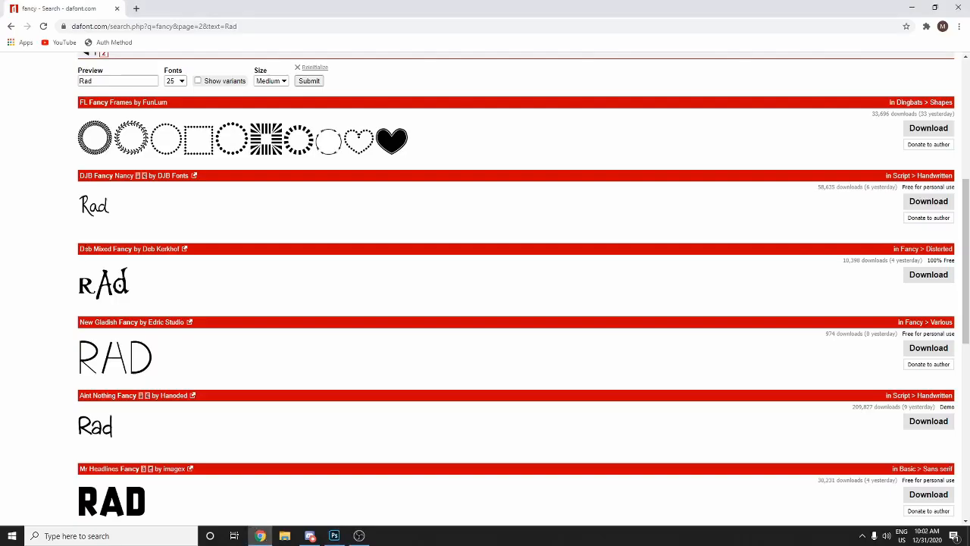
{"action": "left_click", "coordinate": [359, 535]}
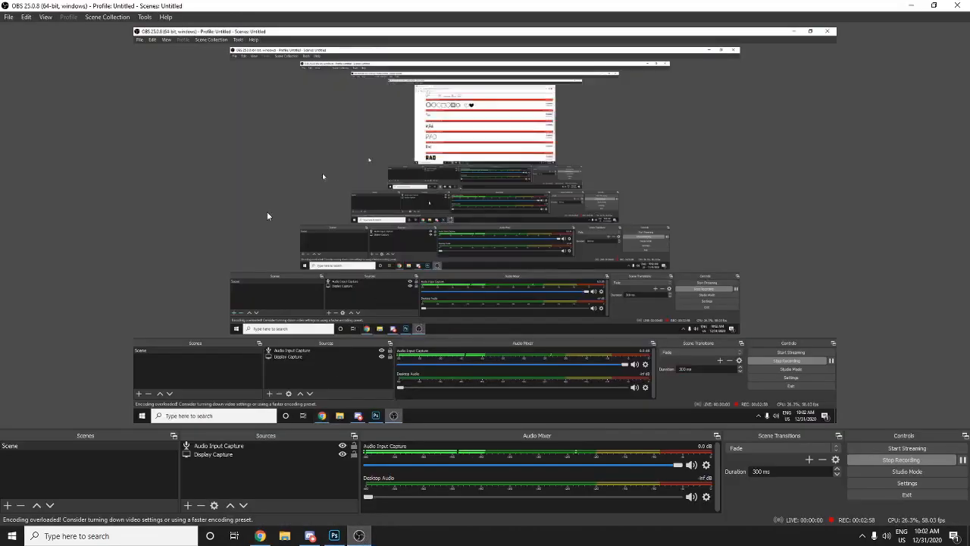
{"action": "left_click", "coordinate": [311, 536]}
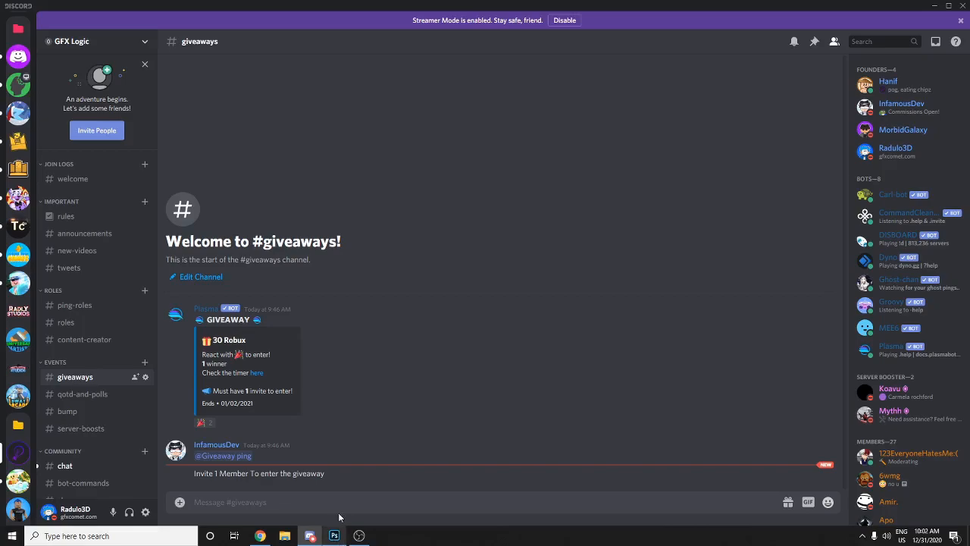
{"action": "left_click", "coordinate": [334, 535]}
{"action": "left_click", "coordinate": [116, 24]}
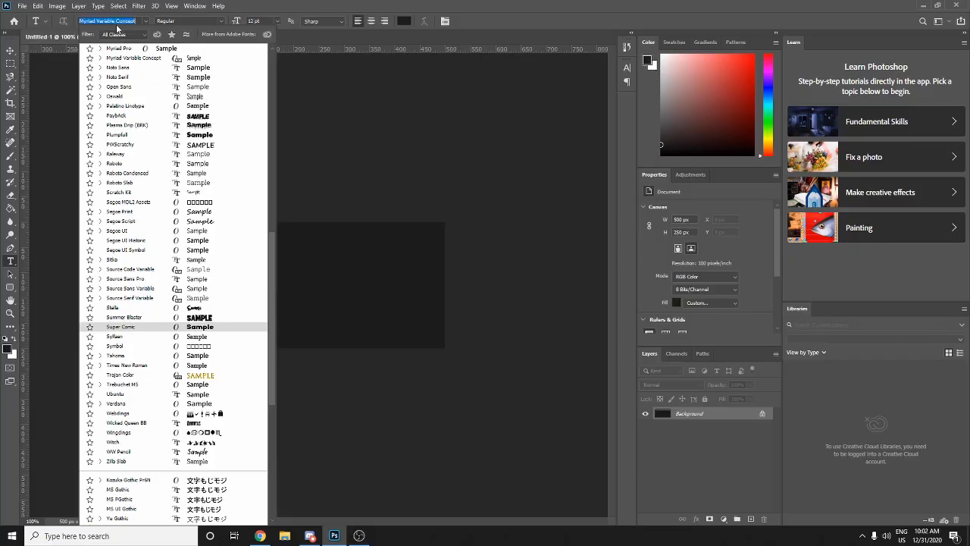
{"action": "type", "text": "DJB Fancy Nancy"}
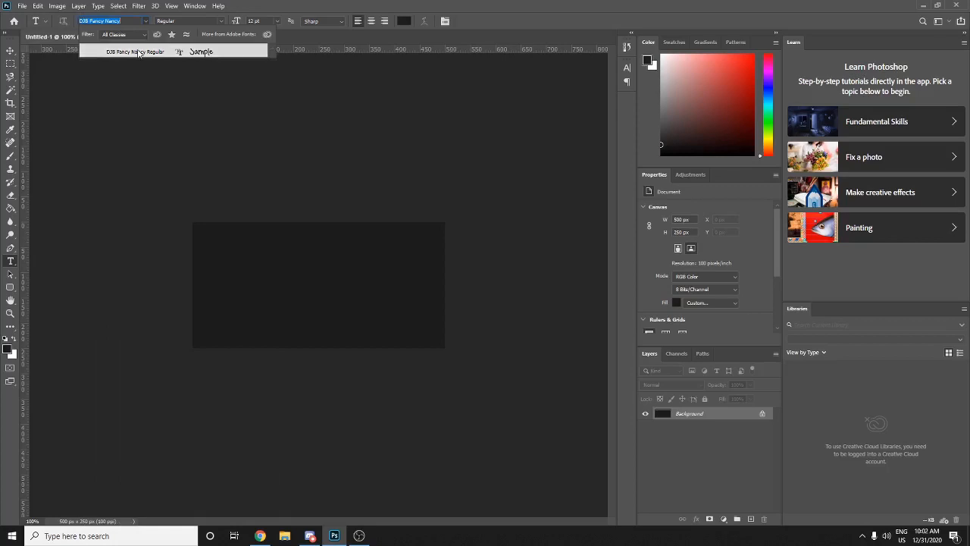
{"action": "left_click", "coordinate": [138, 52]}
- Add the text RAD on the canvas, colour it white (ffffff) and commit it
{"action": "left_click", "coordinate": [238, 301]}
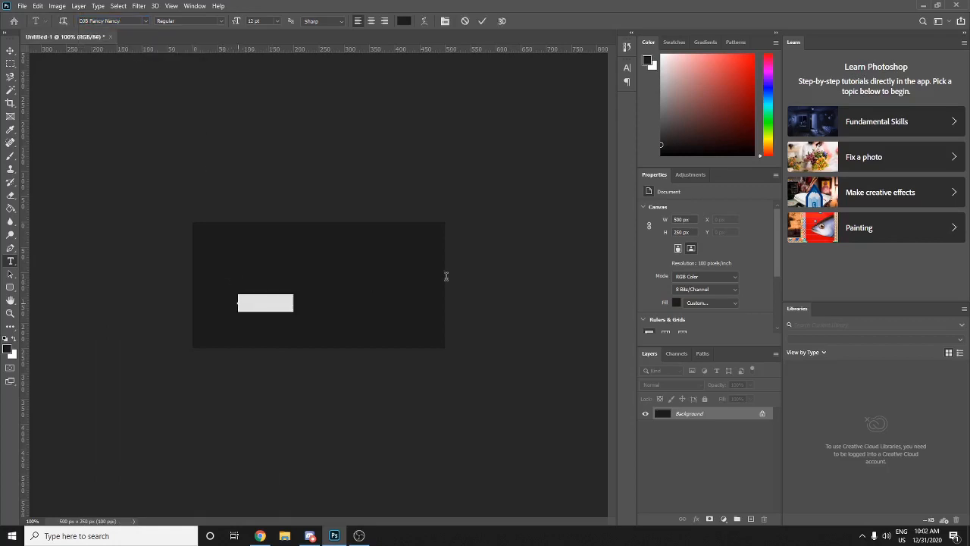
{"action": "key", "text": "BackSpace"}
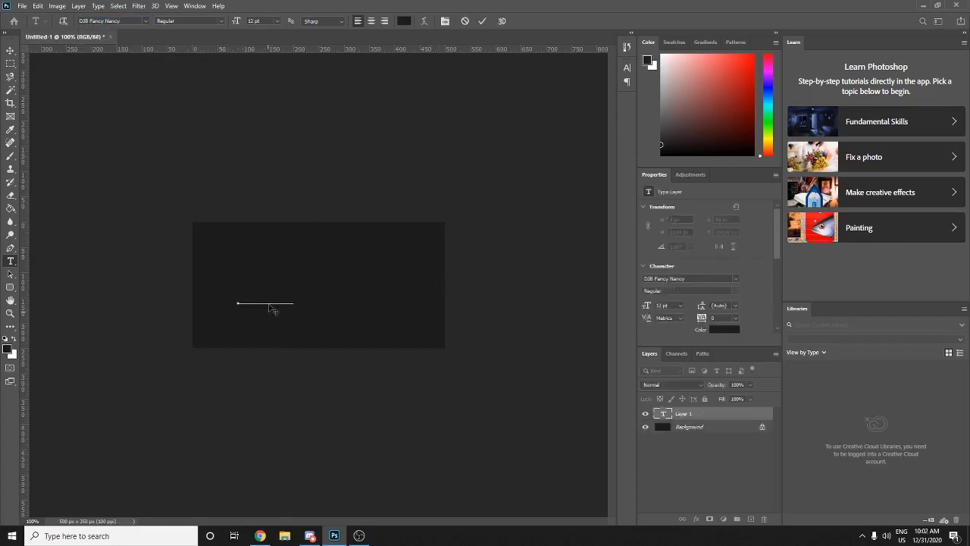
{"action": "left_click_drag", "start_coordinate": [266, 294], "coordinate": [216, 262]}
{"action": "left_click", "coordinate": [405, 19]}
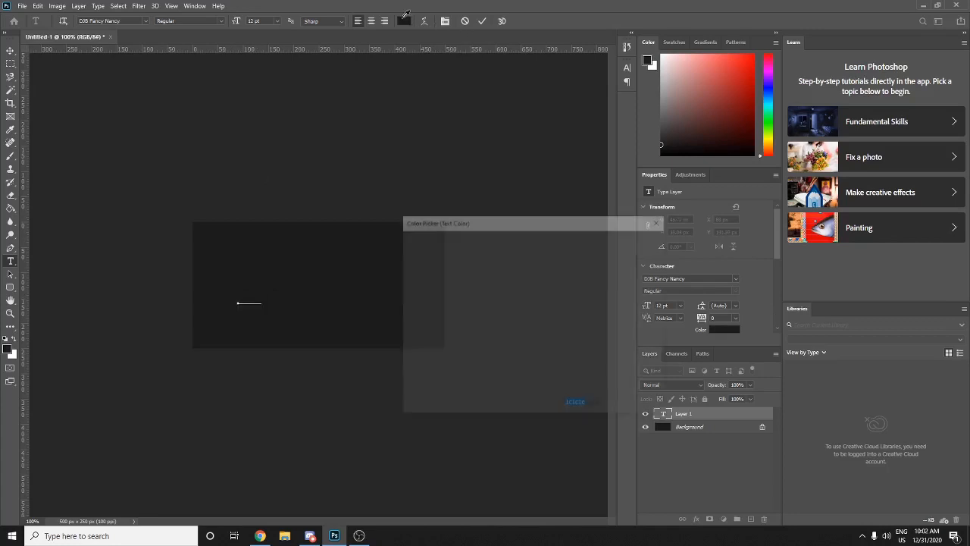
{"action": "type", "text": "ffffff"}
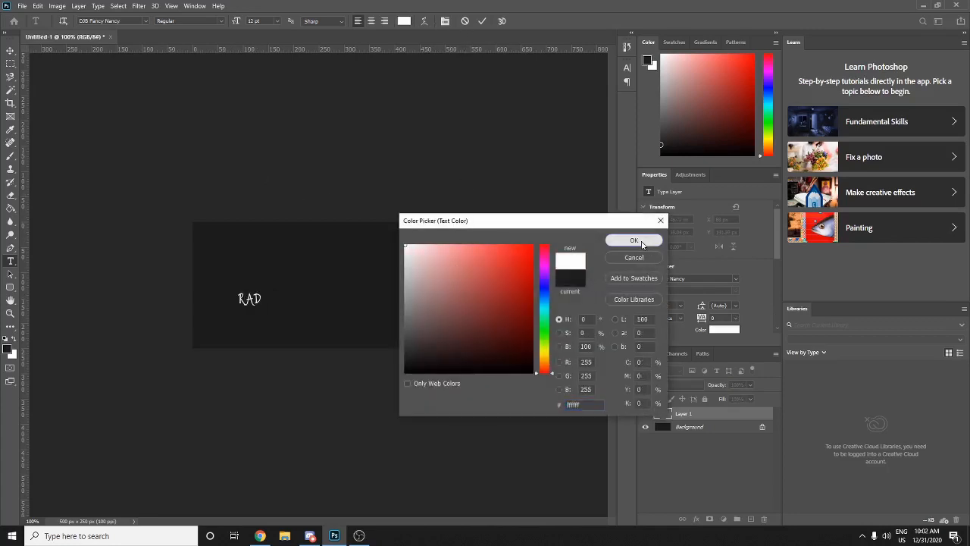
{"action": "left_click", "coordinate": [641, 241]}
{"action": "left_click", "coordinate": [244, 317]}
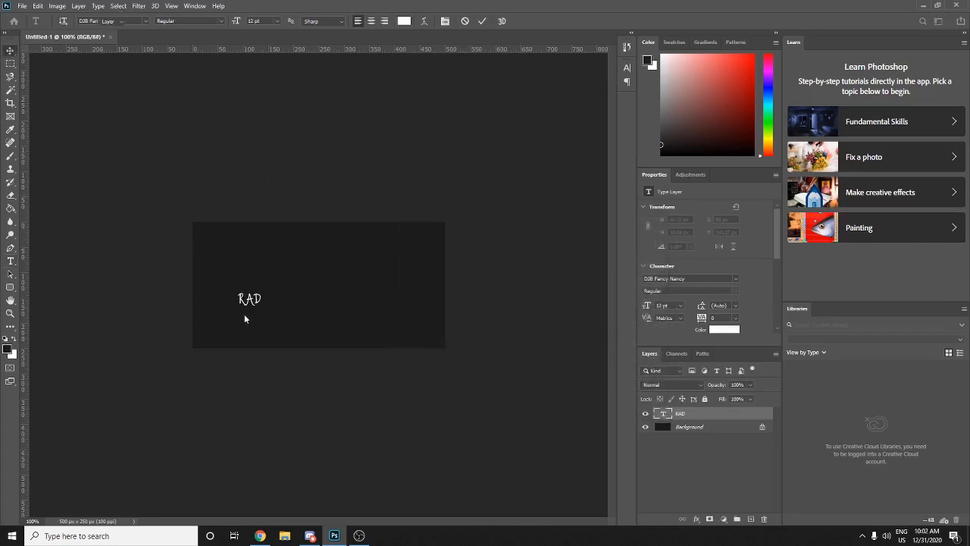
{"action": "key", "text": "ctrl+t"}
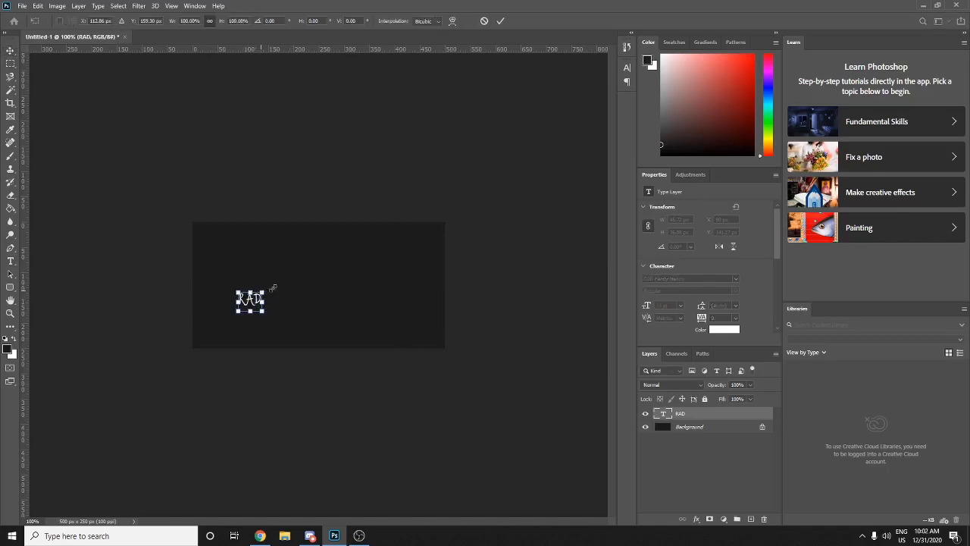
- Scale the RAD text up about fourfold and move it to the canvas centre
{"action": "left_click_drag", "start_coordinate": [273, 287], "coordinate": [354, 259]}
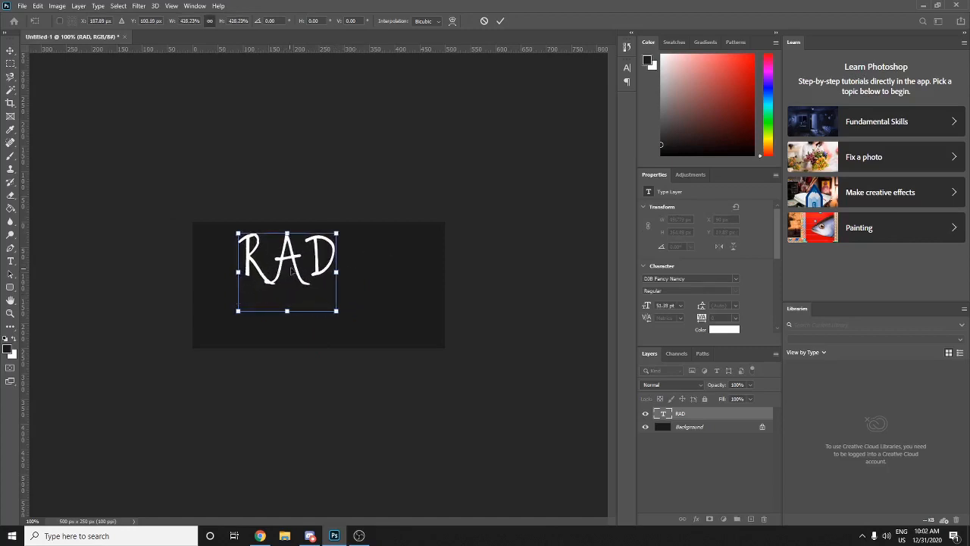
{"action": "left_click_drag", "start_coordinate": [290, 270], "coordinate": [325, 291]}
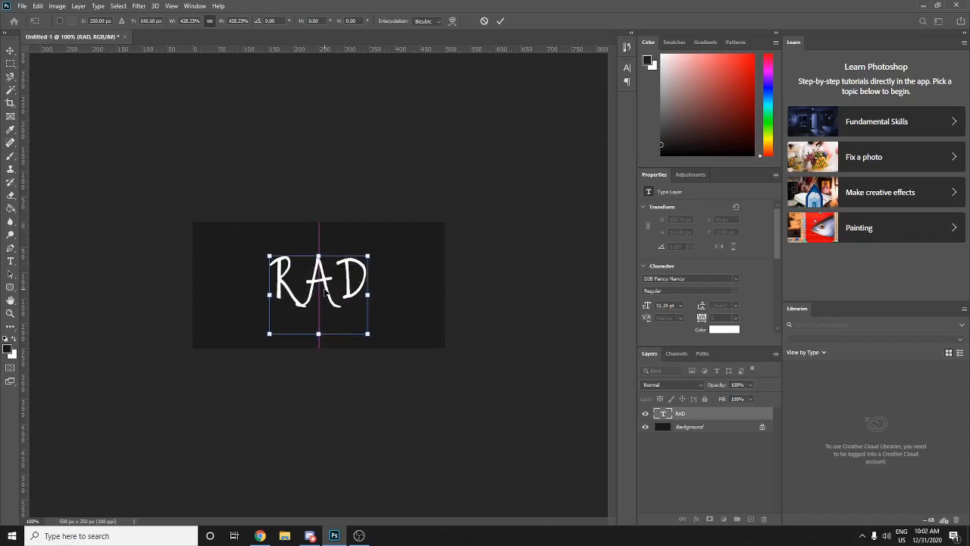
{"action": "key", "text": "Return"}
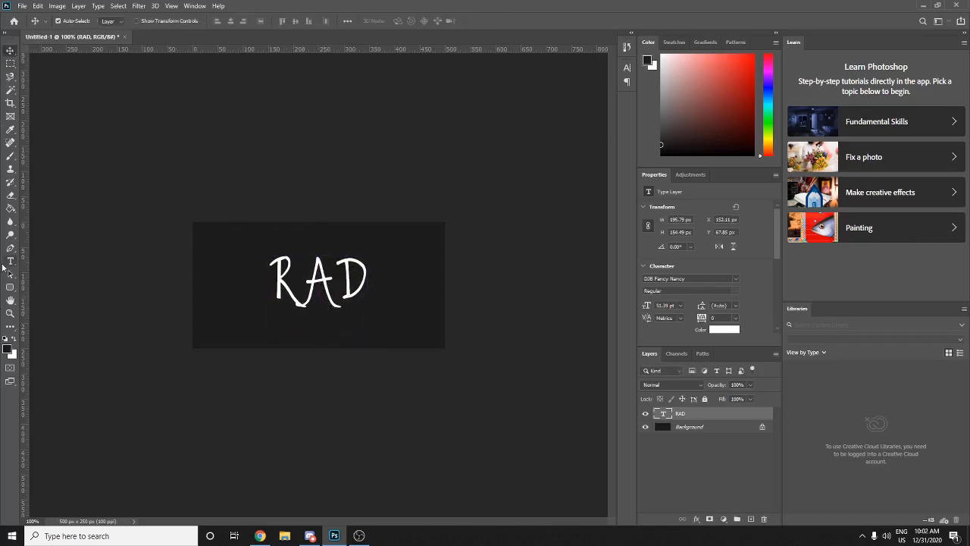
- Rasterize the RAD text layer and set up a white 18 px brush
{"action": "left_click", "coordinate": [11, 156]}
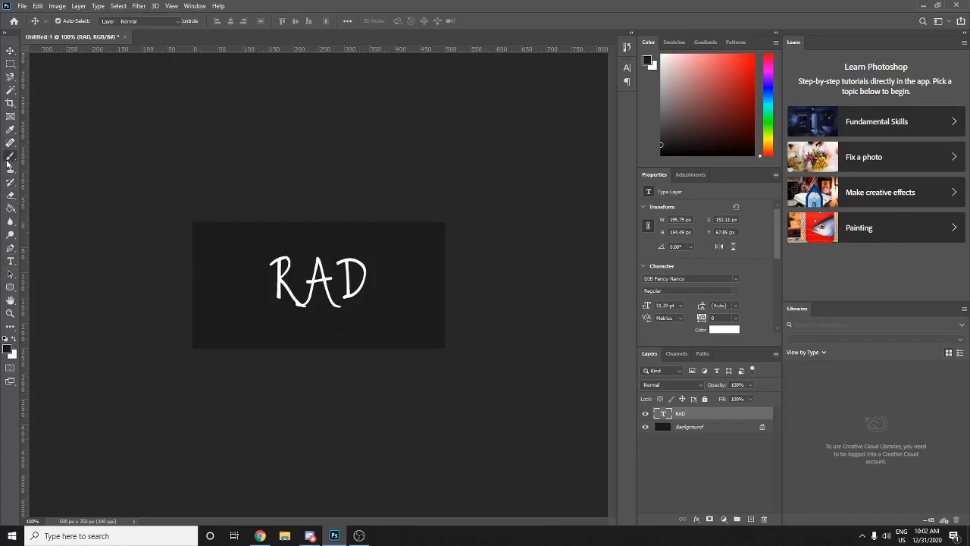
{"action": "left_click", "coordinate": [288, 244]}
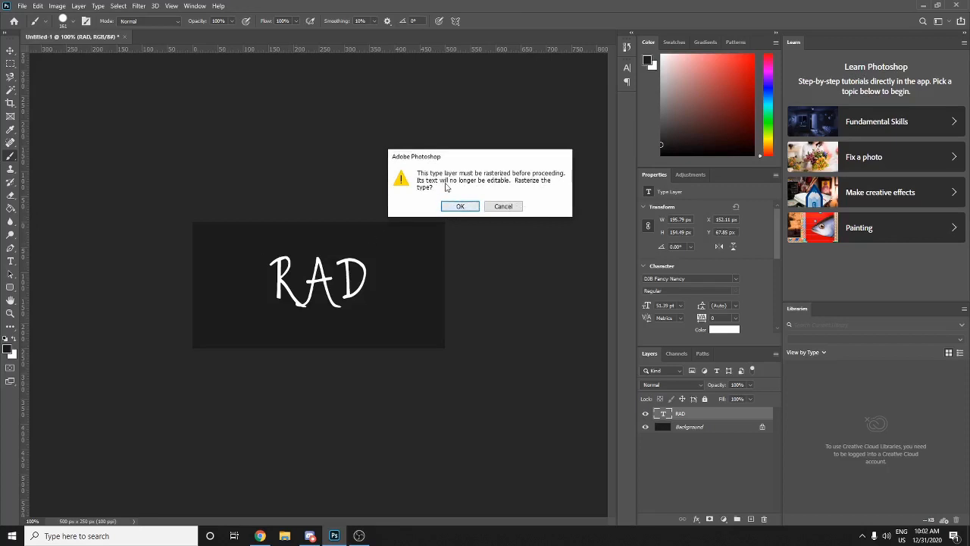
{"action": "left_click", "coordinate": [464, 205]}
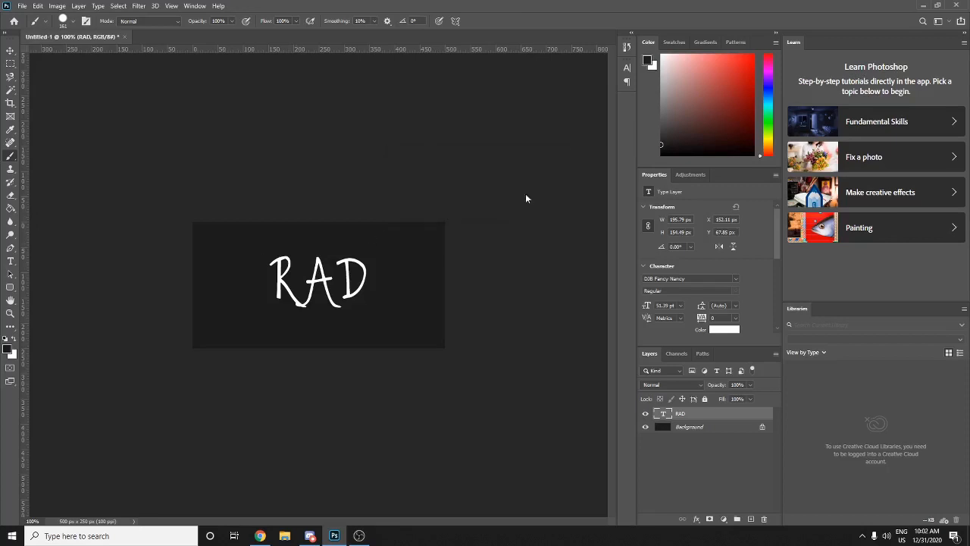
{"action": "right_click", "coordinate": [409, 273]}
{"action": "left_click_drag", "start_coordinate": [473, 300], "coordinate": [469, 301]}
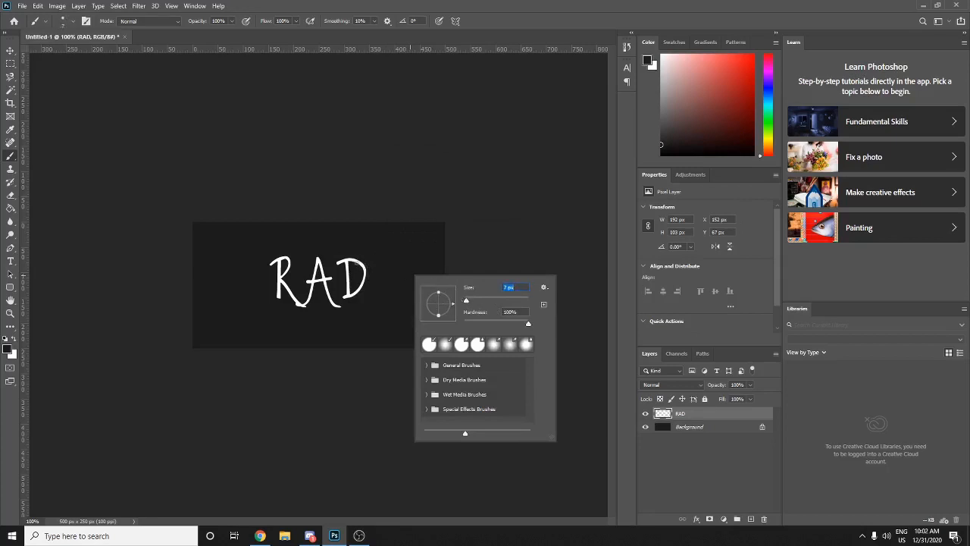
{"action": "key", "text": "Return"}
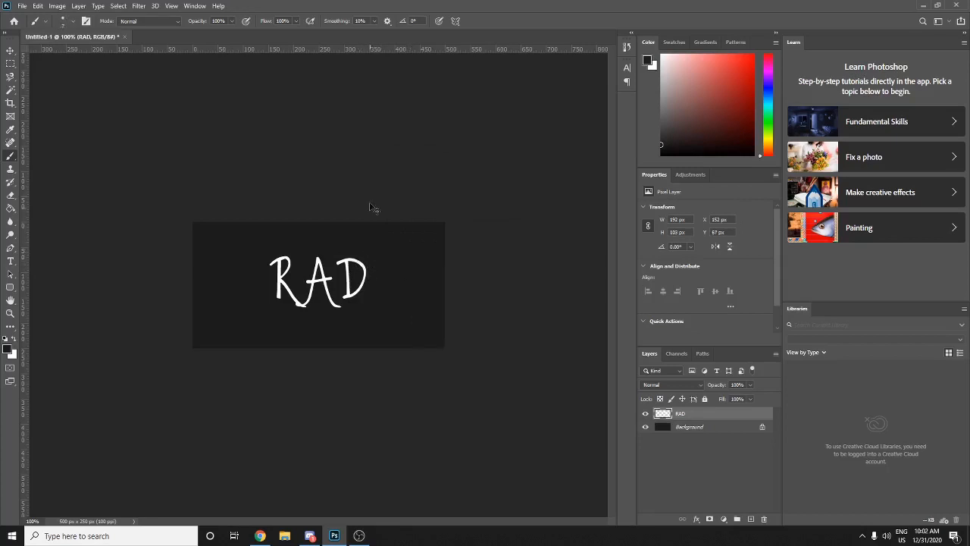
{"action": "left_click", "coordinate": [9, 349]}
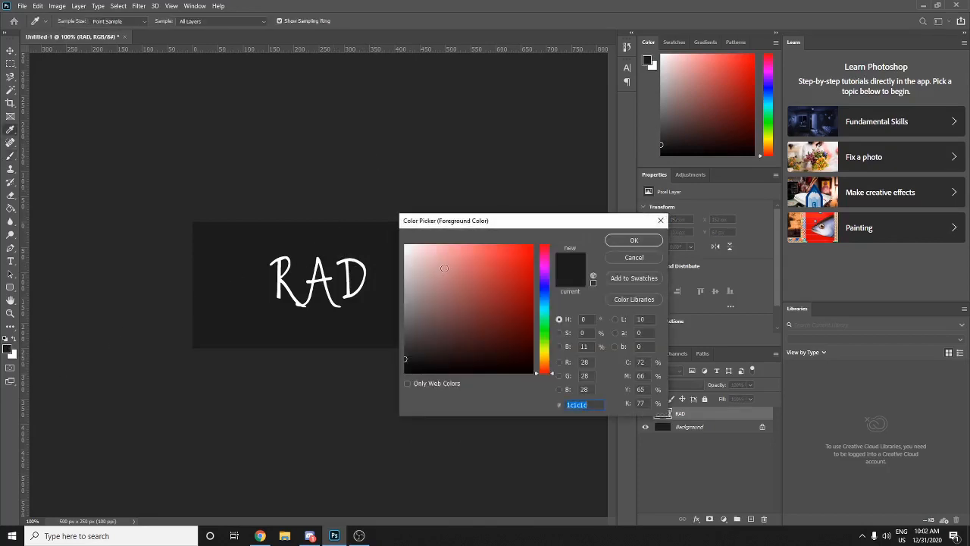
{"action": "left_click", "coordinate": [406, 246]}
{"action": "left_click", "coordinate": [634, 240]}
{"action": "right_click", "coordinate": [424, 262]}
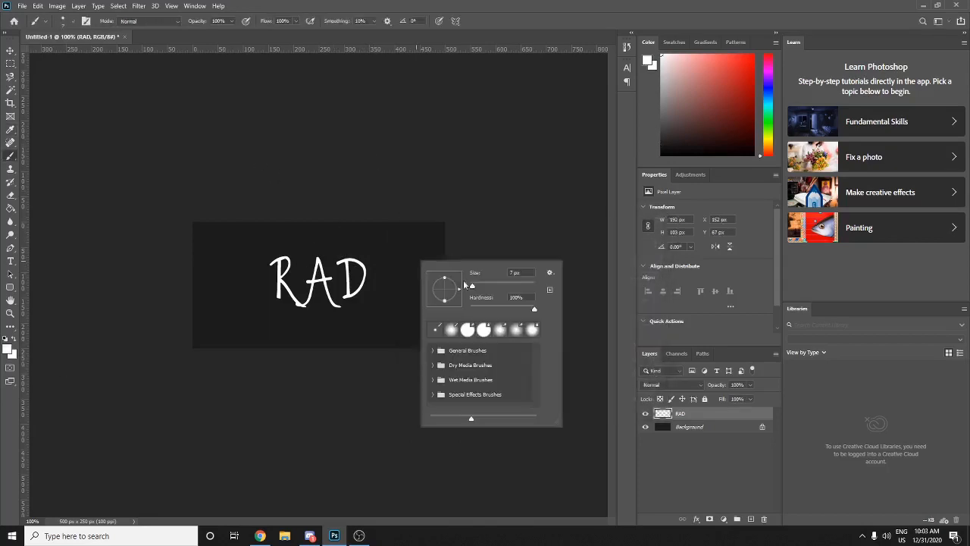
{"action": "left_click_drag", "start_coordinate": [472, 287], "coordinate": [476, 287]}
{"action": "left_click", "coordinate": [588, 237]}
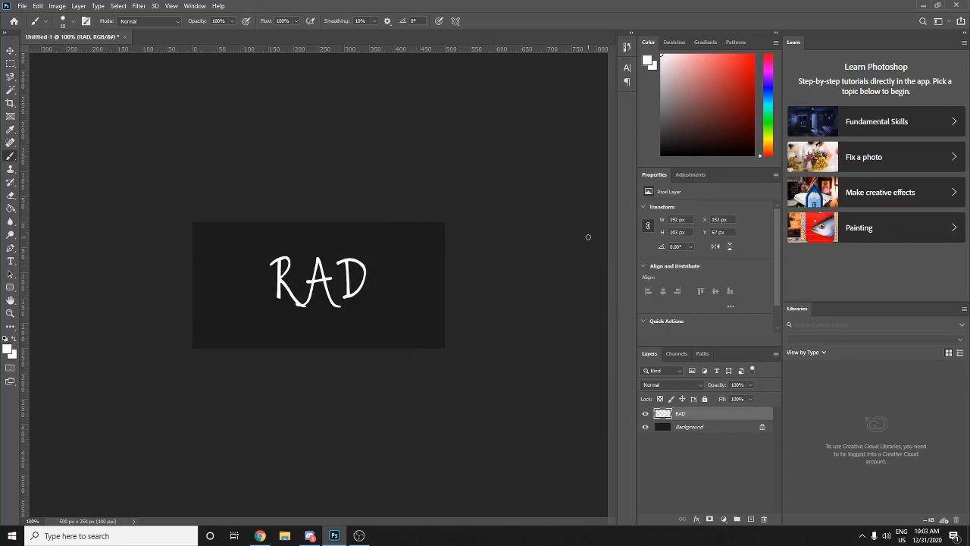
- Paint trial curved underlines beneath RAD and undo each one
{"action": "key", "text": "ctrl+z"}
{"action": "right_click", "coordinate": [281, 307]}
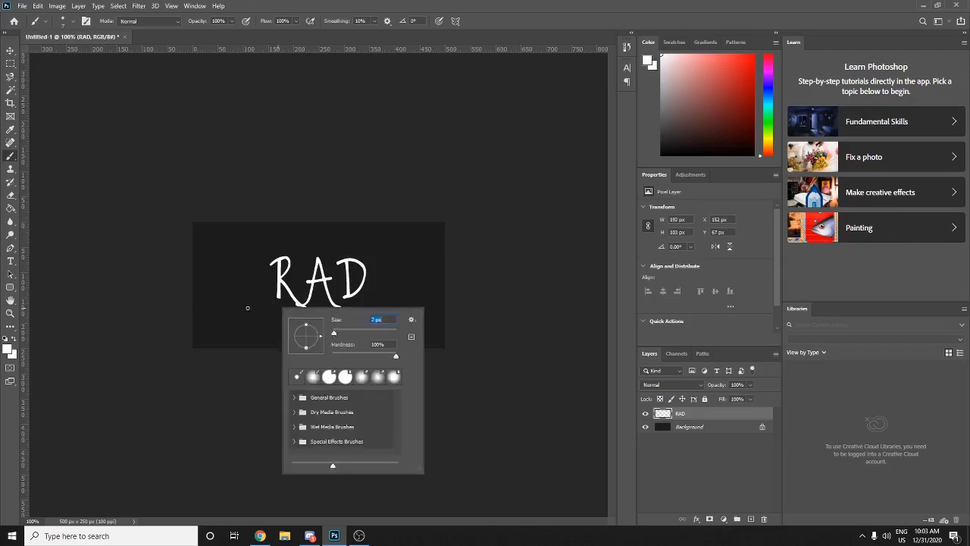
{"action": "key", "text": "Escape"}
{"action": "left_click_drag", "start_coordinate": [247, 306], "coordinate": [395, 309]}
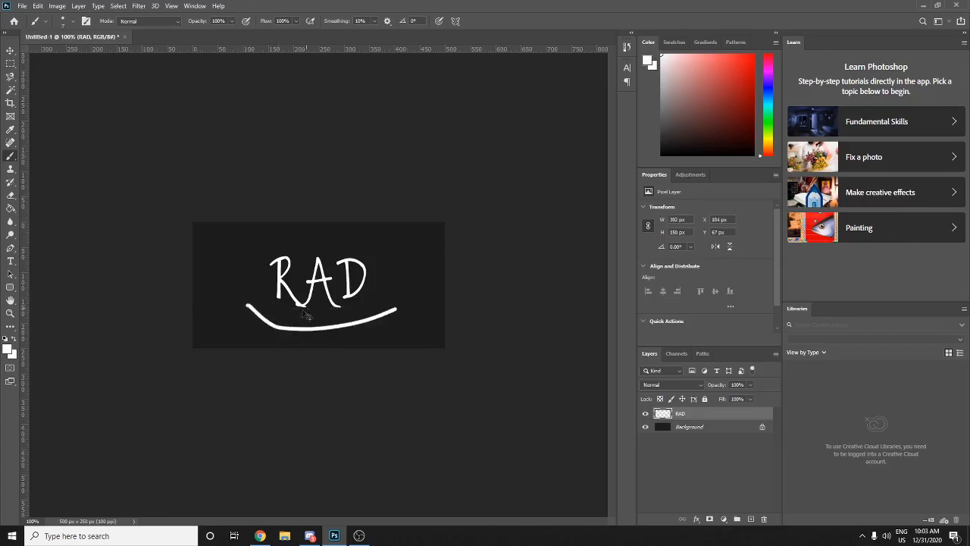
{"action": "key", "text": "ctrl+z"}
{"action": "left_click_drag", "start_coordinate": [288, 320], "coordinate": [444, 286]}
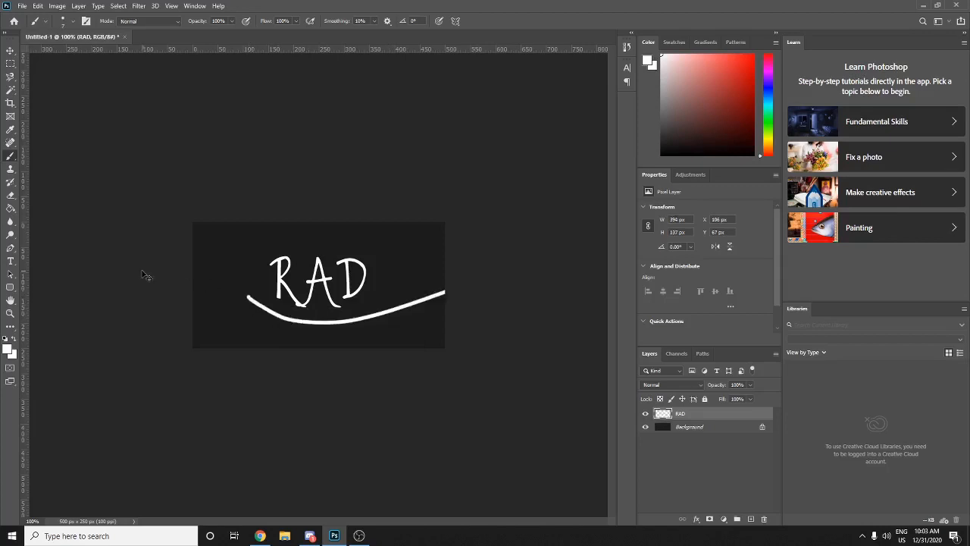
{"action": "key", "text": "ctrl+z"}
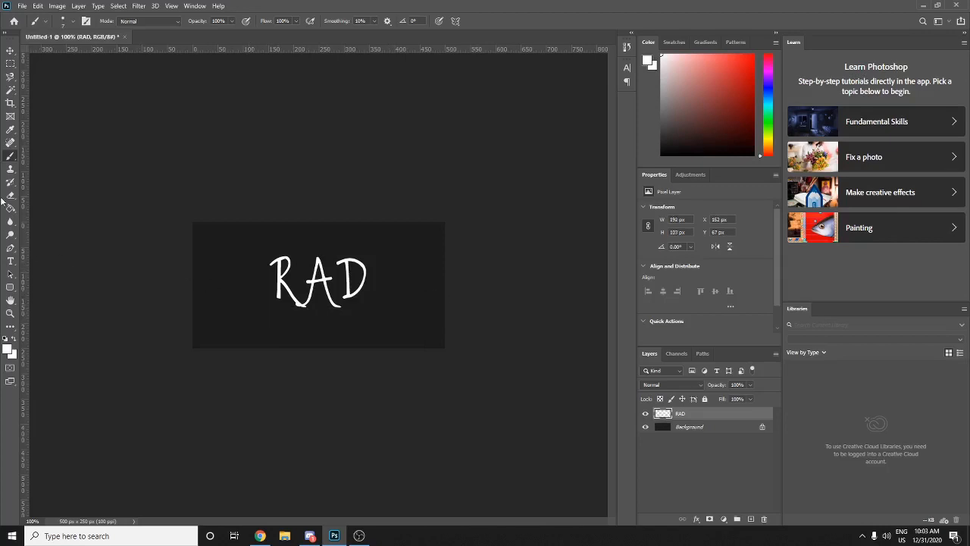
{"action": "left_click", "coordinate": [11, 250]}
- Choose the Curvature Pen Tool with a white 5 px stroke and no fill
{"action": "right_click", "coordinate": [11, 251]}
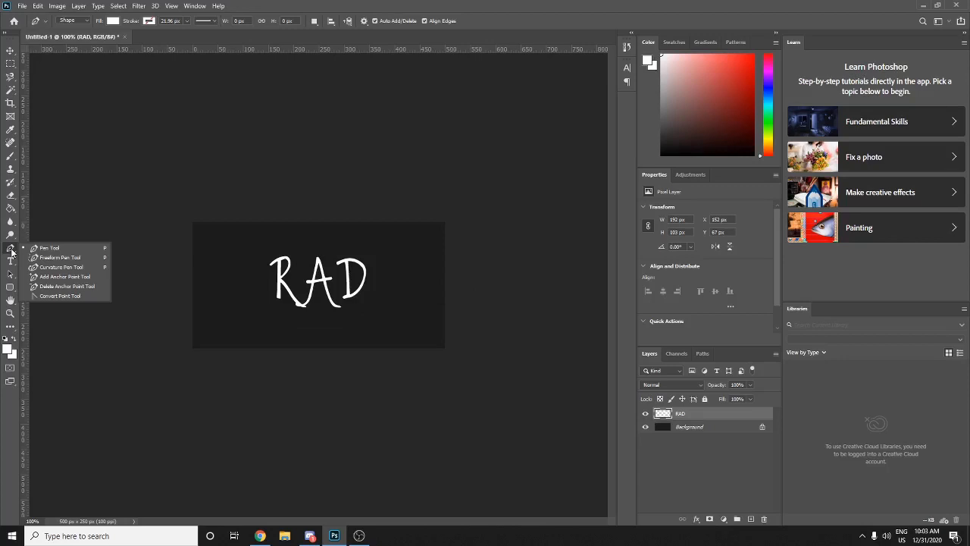
{"action": "left_click", "coordinate": [61, 267]}
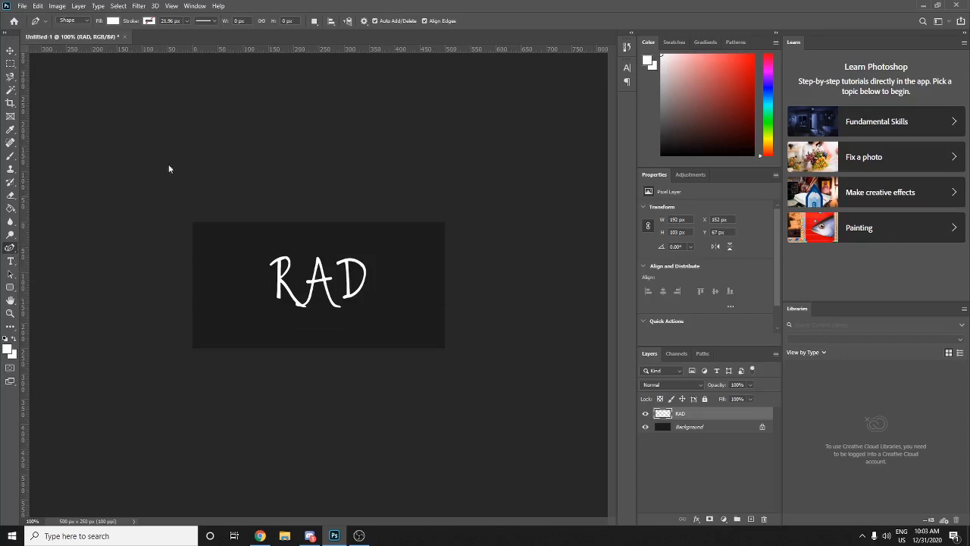
{"action": "left_click", "coordinate": [149, 22]}
{"action": "left_click", "coordinate": [88, 73]}
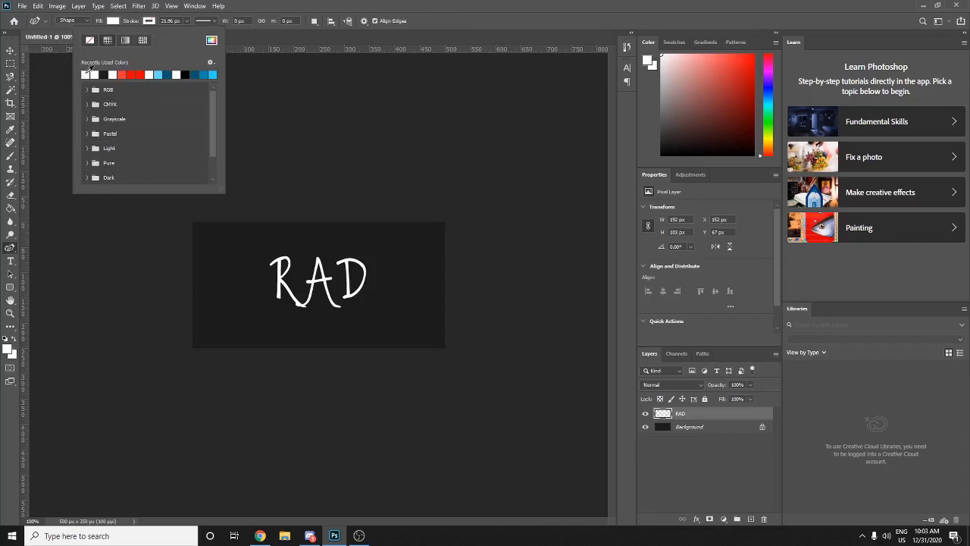
{"action": "left_click", "coordinate": [113, 20]}
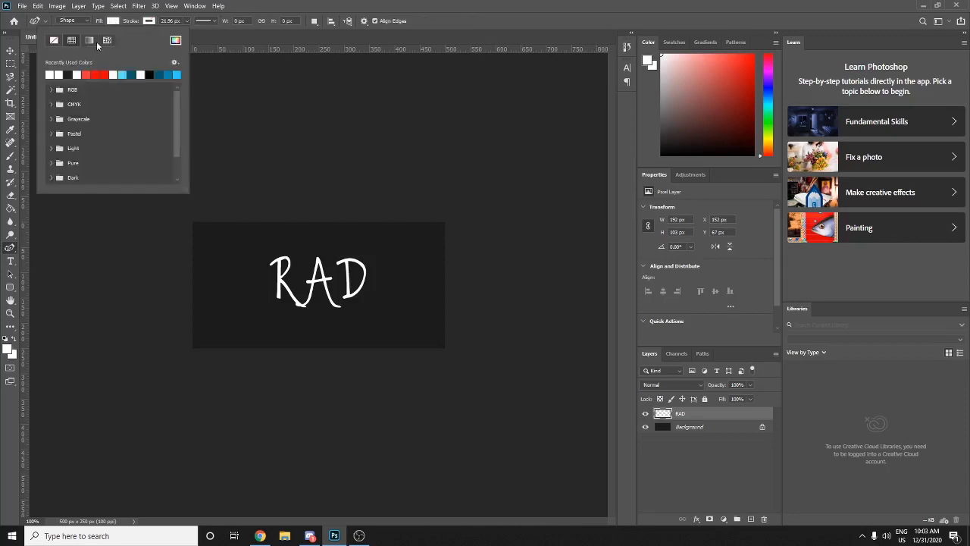
{"action": "left_click", "coordinate": [148, 22]}
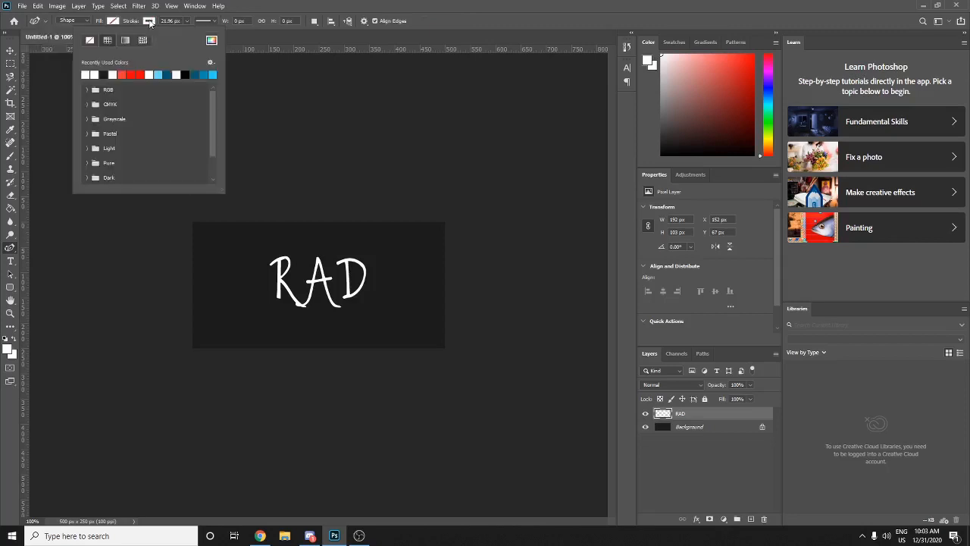
{"action": "left_click", "coordinate": [174, 21]}
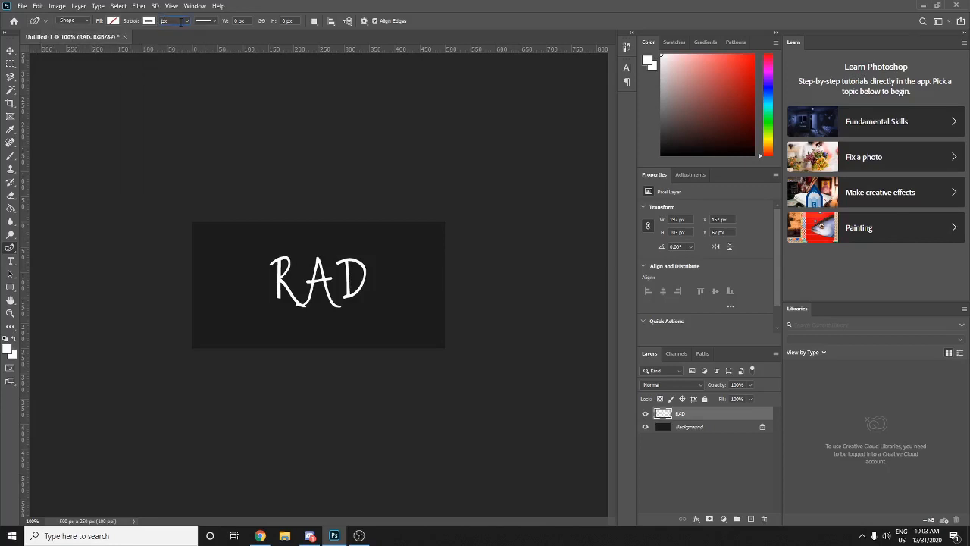
{"action": "key", "text": "Return"}
- Draw a smile-shaped arc under RAD, raising its ends toward the R and D
{"action": "left_click", "coordinate": [254, 308]}
{"action": "left_click", "coordinate": [378, 310]}
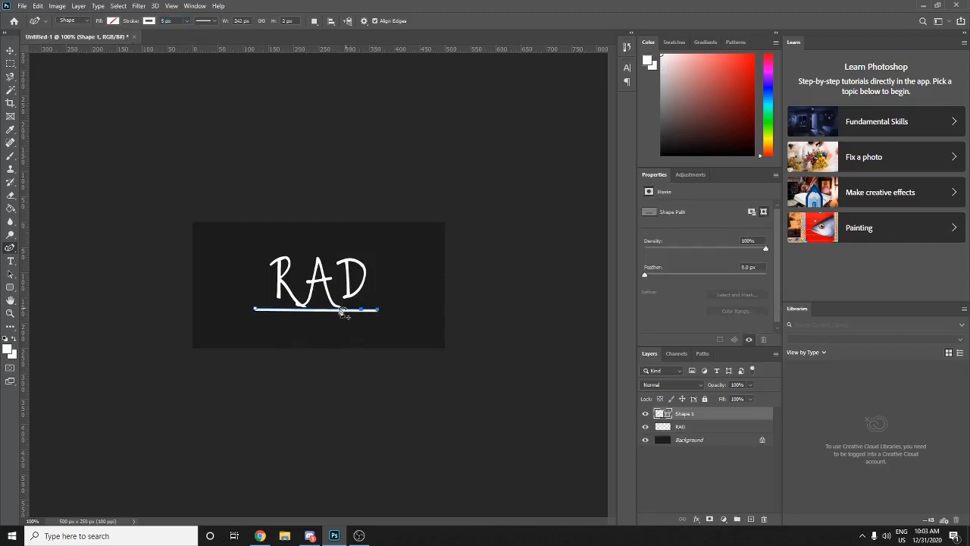
{"action": "left_click_drag", "start_coordinate": [317, 310], "coordinate": [316, 324]}
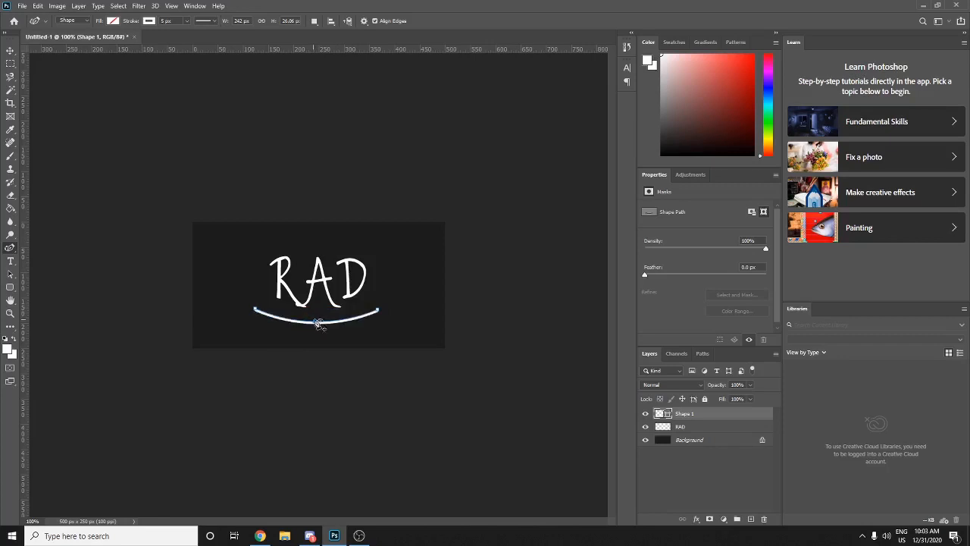
{"action": "left_click_drag", "start_coordinate": [378, 313], "coordinate": [366, 291]}
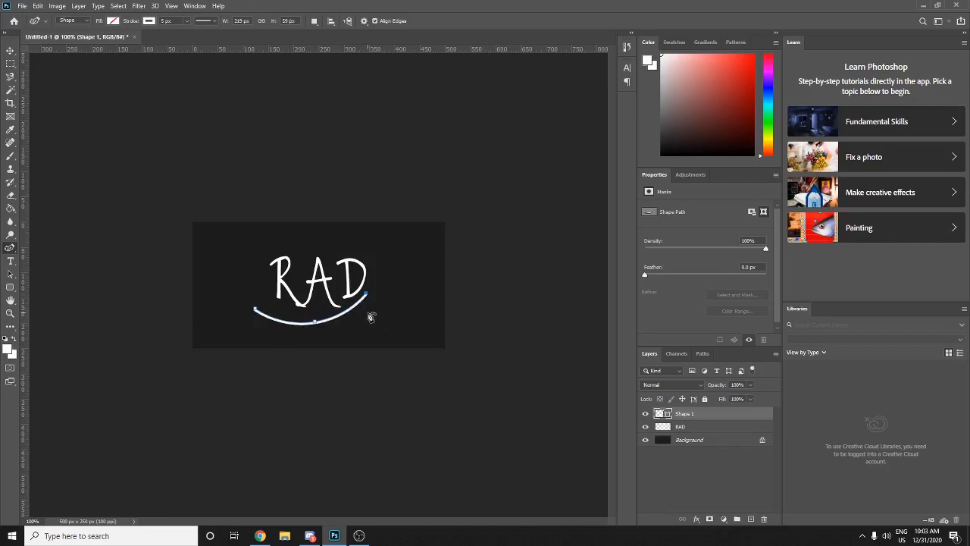
{"action": "left_click_drag", "start_coordinate": [256, 311], "coordinate": [265, 296]}
{"action": "left_click_drag", "start_coordinate": [319, 326], "coordinate": [317, 317]}
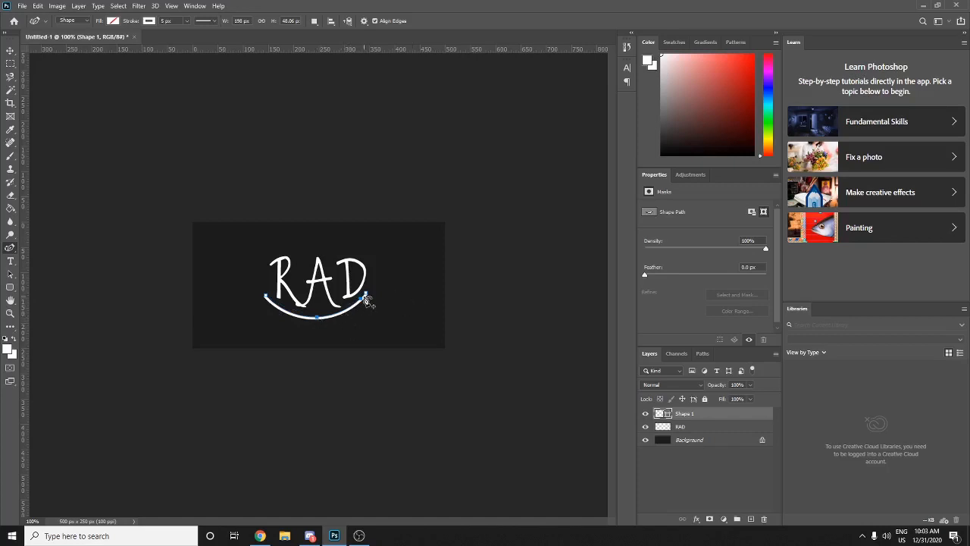
{"action": "left_click_drag", "start_coordinate": [368, 297], "coordinate": [369, 295]}
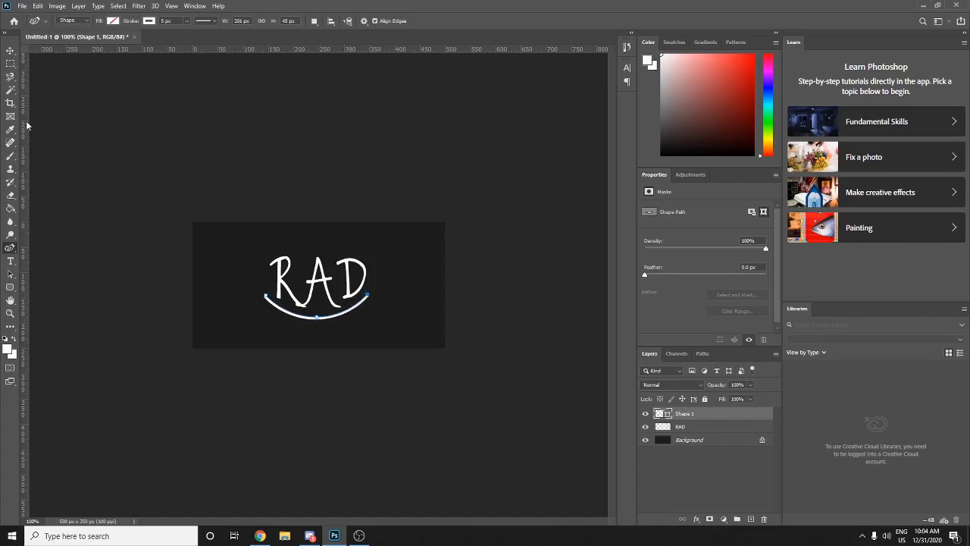
{"action": "left_click", "coordinate": [10, 50]}
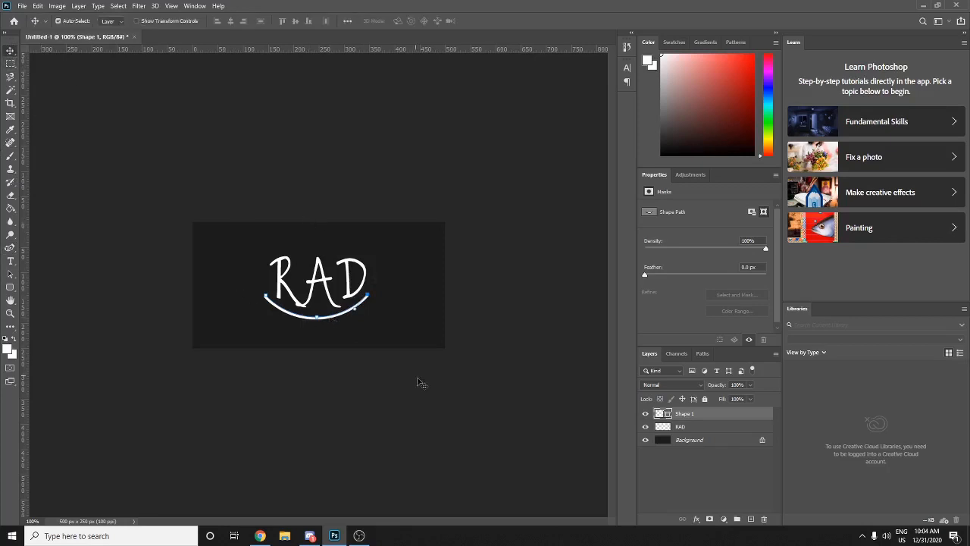
- Rasterize the curve layer with the Brush tool, then undo both the conversion and the arc
{"action": "left_click", "coordinate": [10, 157]}
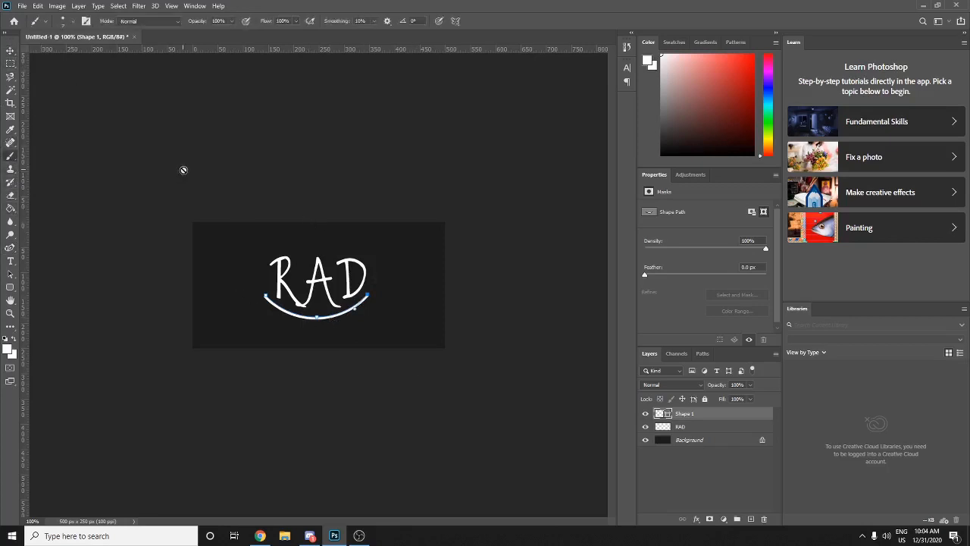
{"action": "left_click", "coordinate": [318, 227]}
{"action": "left_click", "coordinate": [446, 200]}
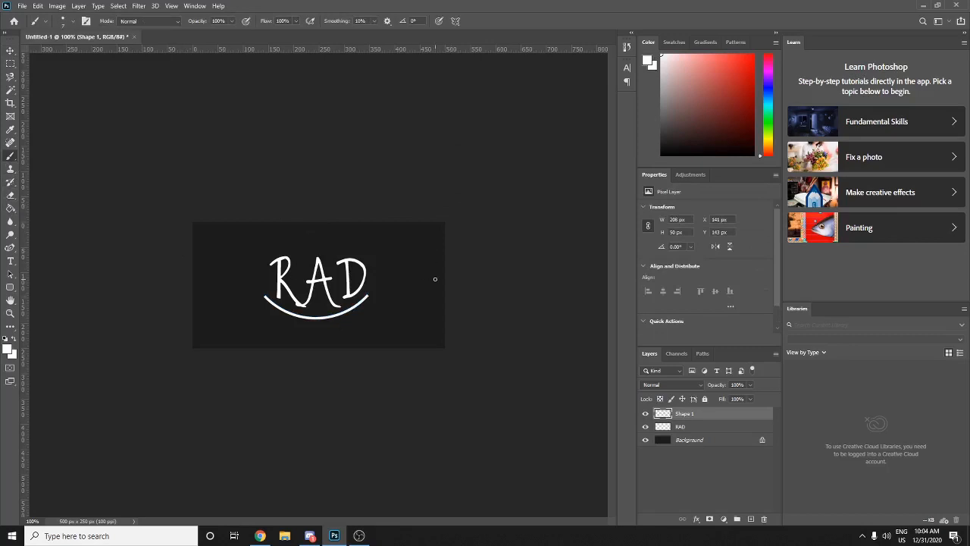
{"action": "key", "text": "ctrl+z"}
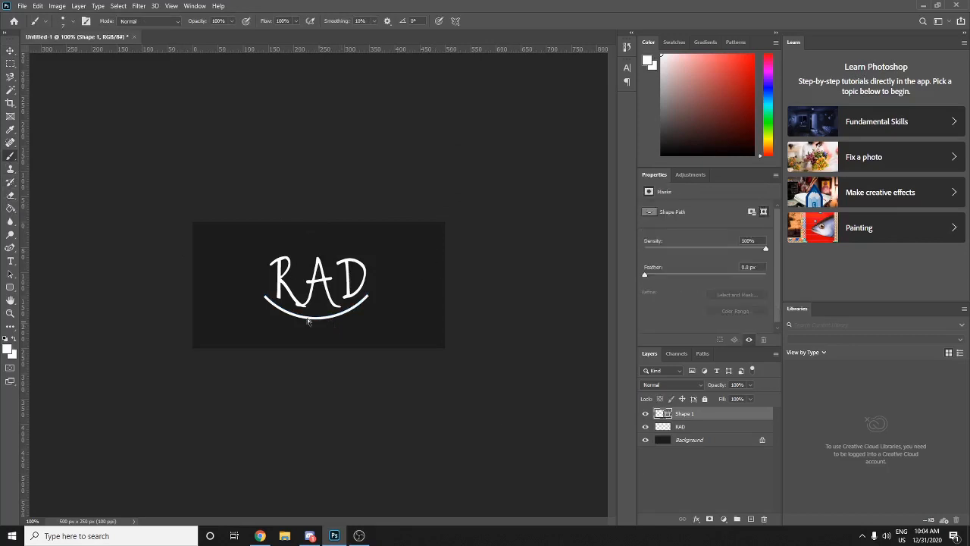
{"action": "key", "text": "ctrl+z"}
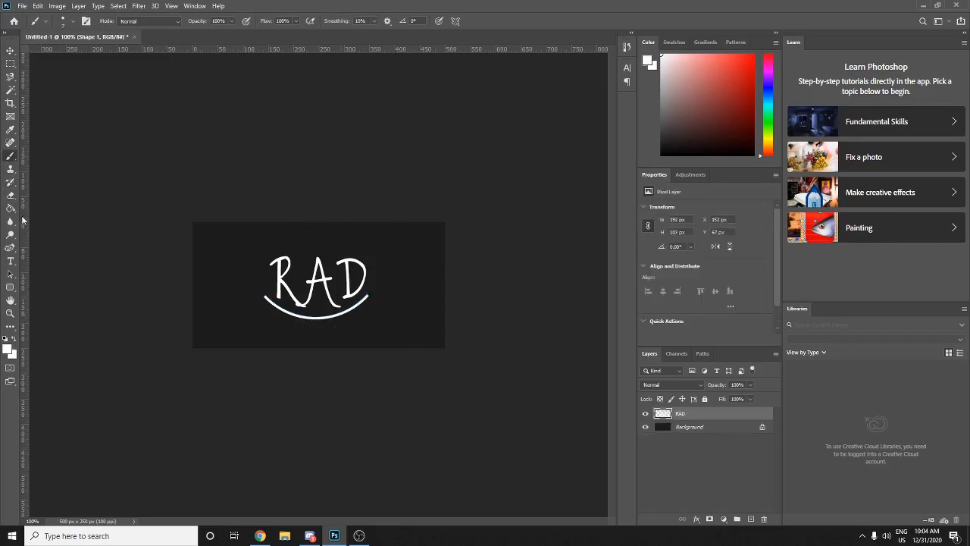
- Draw a curvature-pen path from the R's base toward its top, undoing the last segment
{"action": "key", "text": "p"}
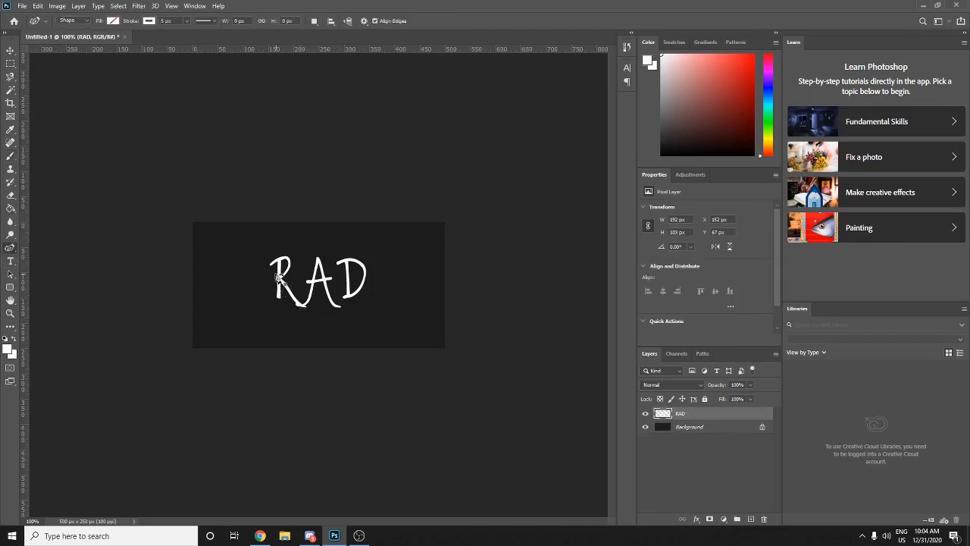
{"action": "left_click", "coordinate": [274, 294]}
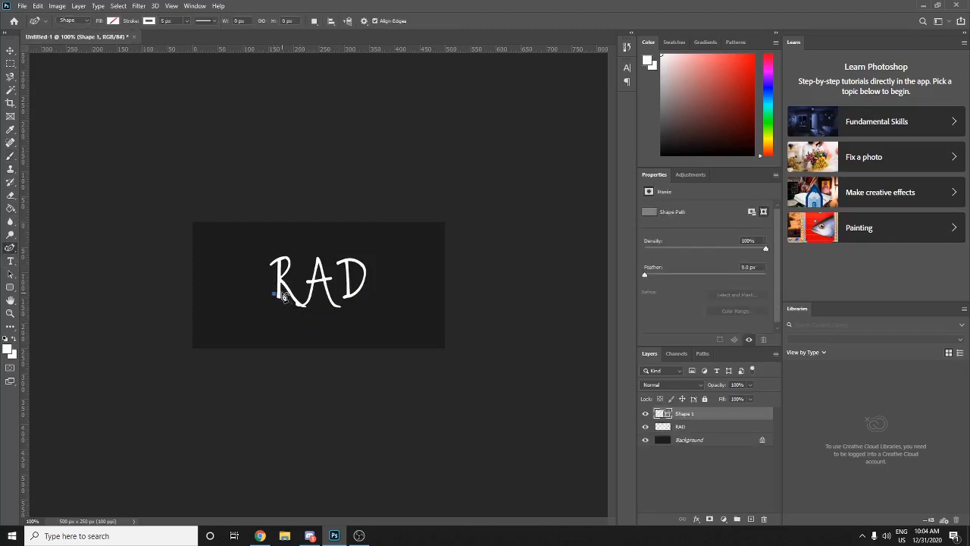
{"action": "left_click", "coordinate": [285, 295]}
{"action": "left_click", "coordinate": [315, 267]}
{"action": "left_click_drag", "start_coordinate": [315, 268], "coordinate": [318, 271]}
{"action": "key", "text": "ctrl+z"}
- Rasterize Shape 1 into pixels by trying to paint on it with the Brush
{"action": "left_click", "coordinate": [10, 156]}
{"action": "left_click", "coordinate": [278, 216]}
{"action": "left_click", "coordinate": [443, 199]}
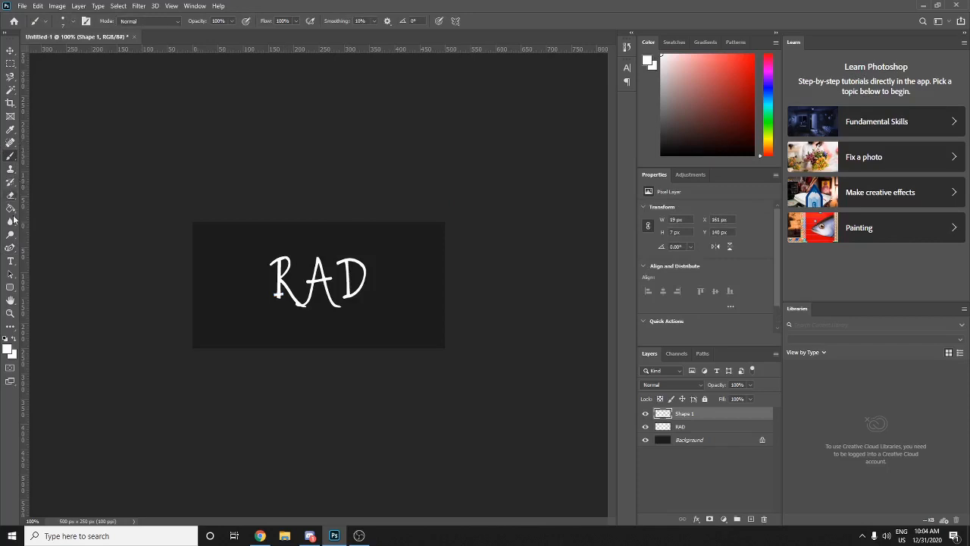
- Draw short curvature-pen paths on the A, undoing the first attempt
{"action": "left_click", "coordinate": [10, 247]}
{"action": "left_click", "coordinate": [310, 266]}
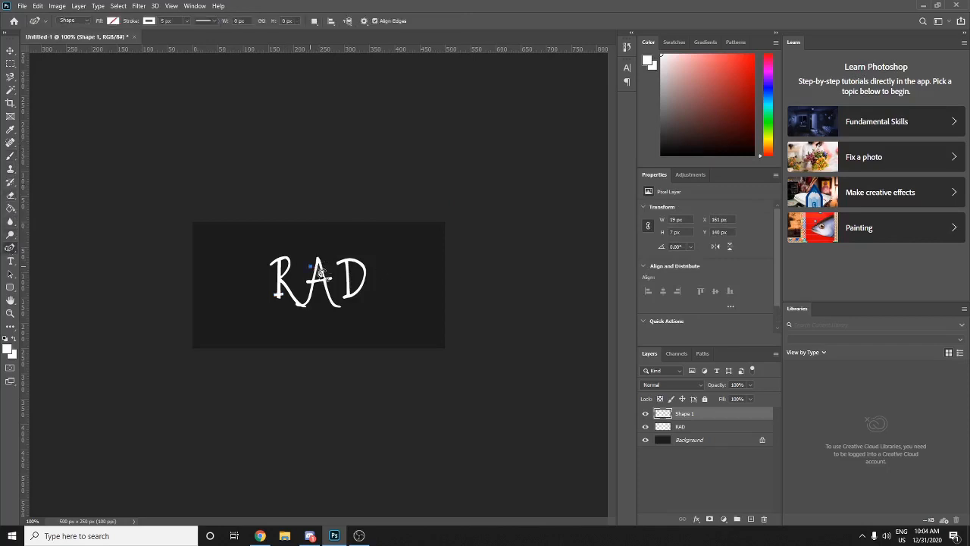
{"action": "left_click", "coordinate": [320, 270]}
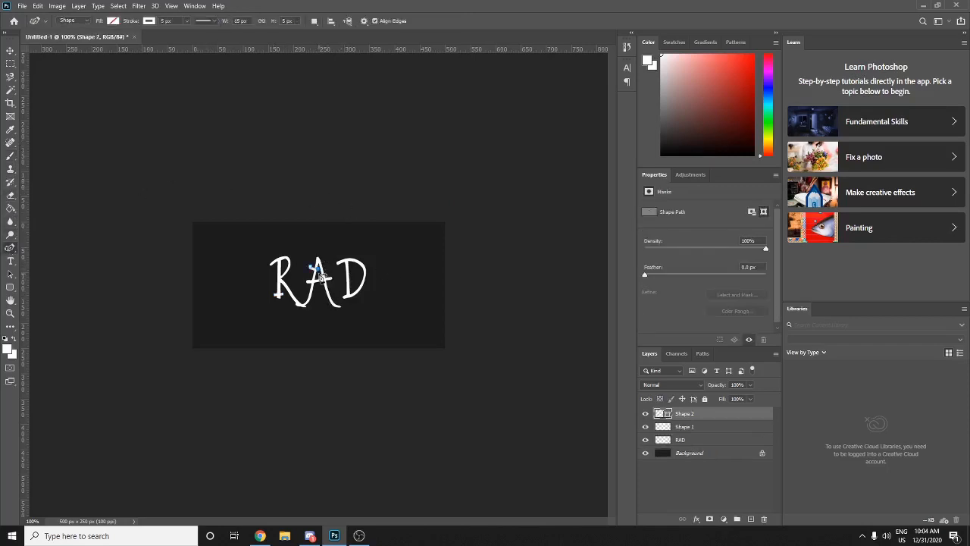
{"action": "key", "text": "ctrl+z"}
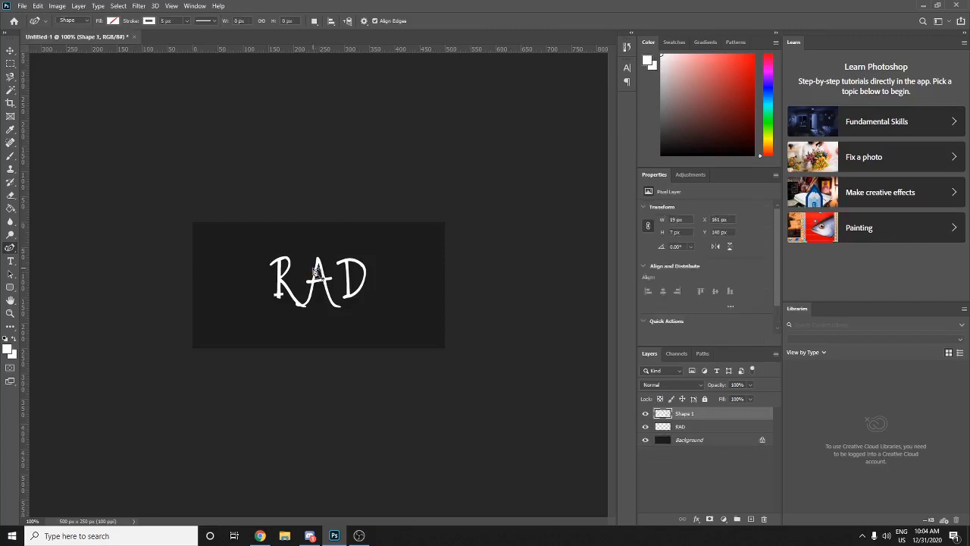
{"action": "left_click", "coordinate": [313, 267]}
{"action": "left_click", "coordinate": [317, 270]}
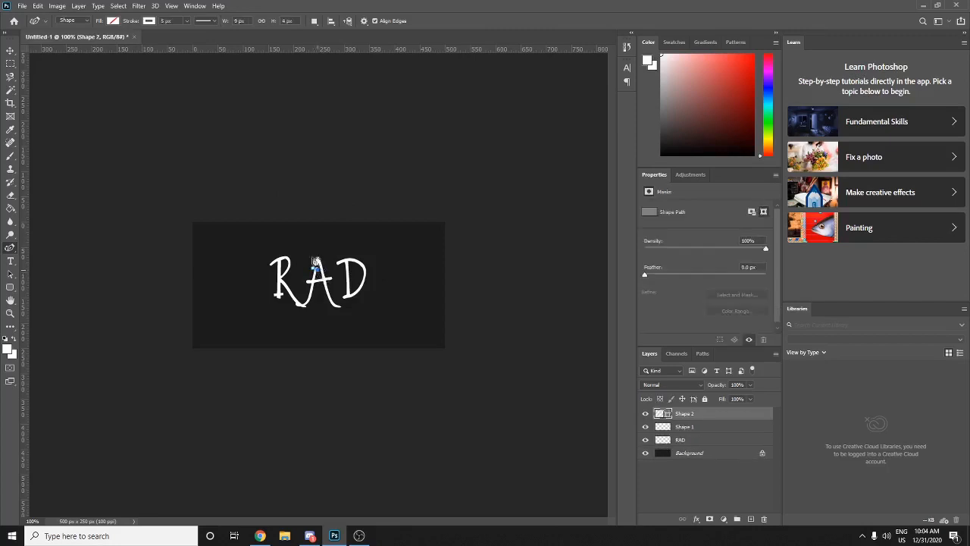
- Draw two short paths on the D, then delete the four extra stroke layers
{"action": "left_click", "coordinate": [338, 294]}
{"action": "left_click", "coordinate": [331, 292]}
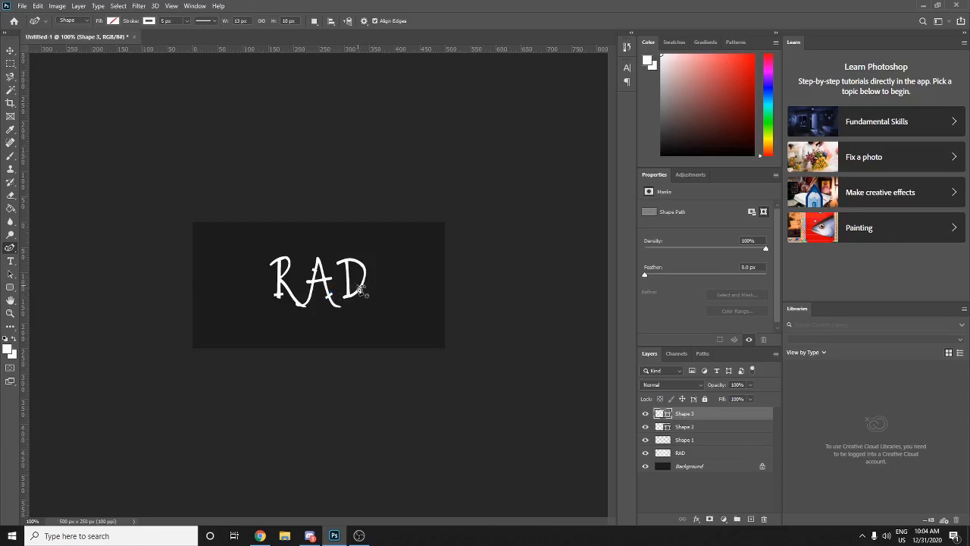
{"action": "left_click", "coordinate": [362, 288]}
{"action": "left_click", "coordinate": [364, 291]}
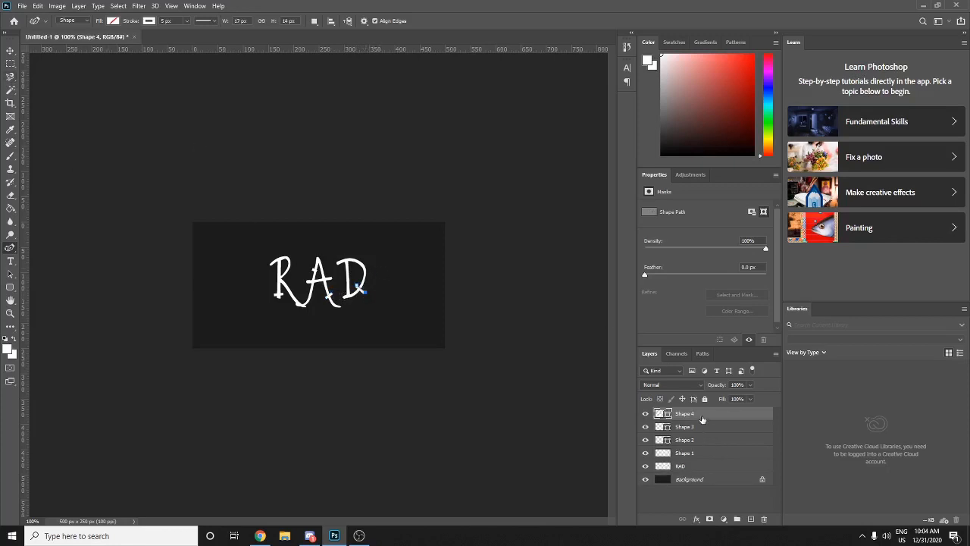
{"action": "key", "text": "Delete"}
{"action": "key", "text": "Delete"}
{"action": "key", "text": "Delete"}
{"action": "key", "text": "Delete"}
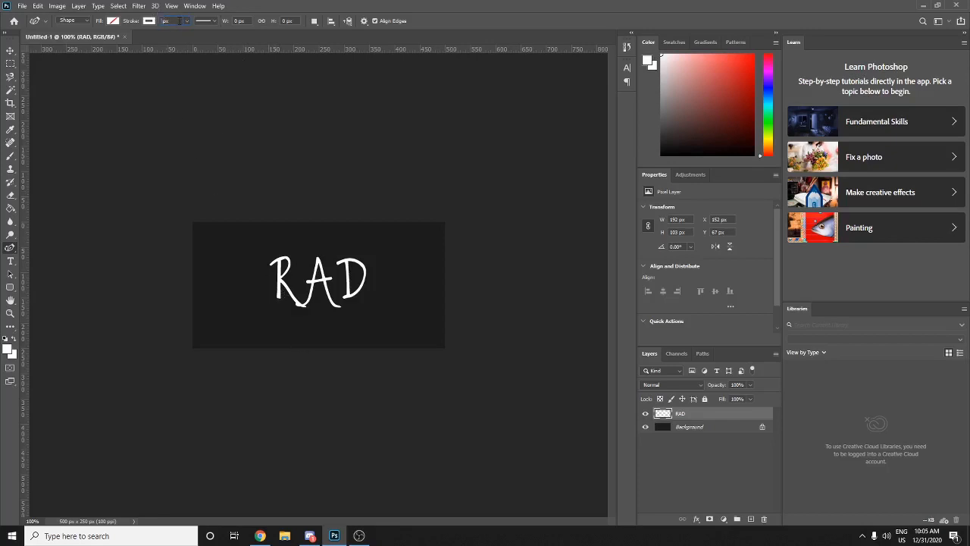
- Draw a curved stroke from the R's foot to the lower left, reposition it, then undo it
{"action": "left_click", "coordinate": [278, 296]}
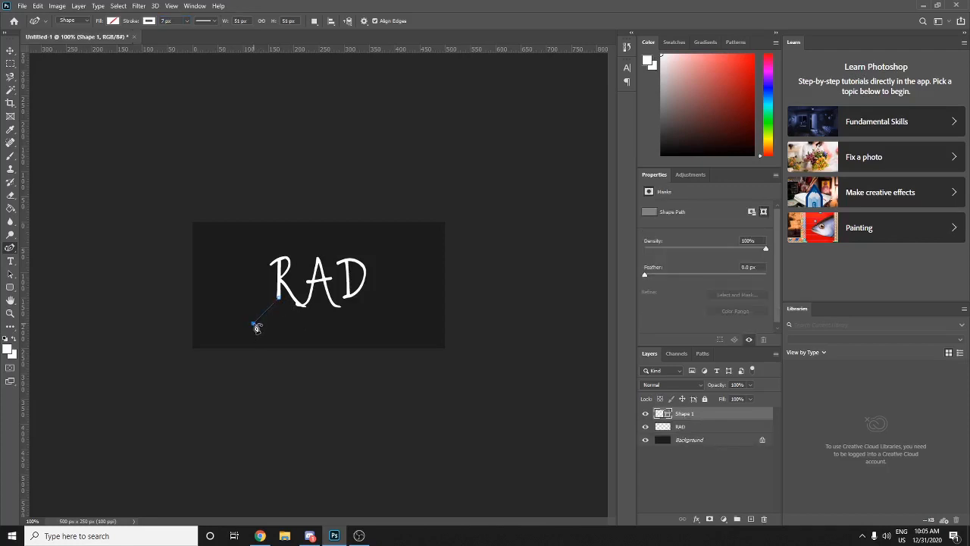
{"action": "left_click", "coordinate": [252, 322]}
{"action": "left_click_drag", "start_coordinate": [266, 310], "coordinate": [278, 318]}
{"action": "left_click", "coordinate": [10, 52]}
{"action": "left_click_drag", "start_coordinate": [280, 313], "coordinate": [277, 310]}
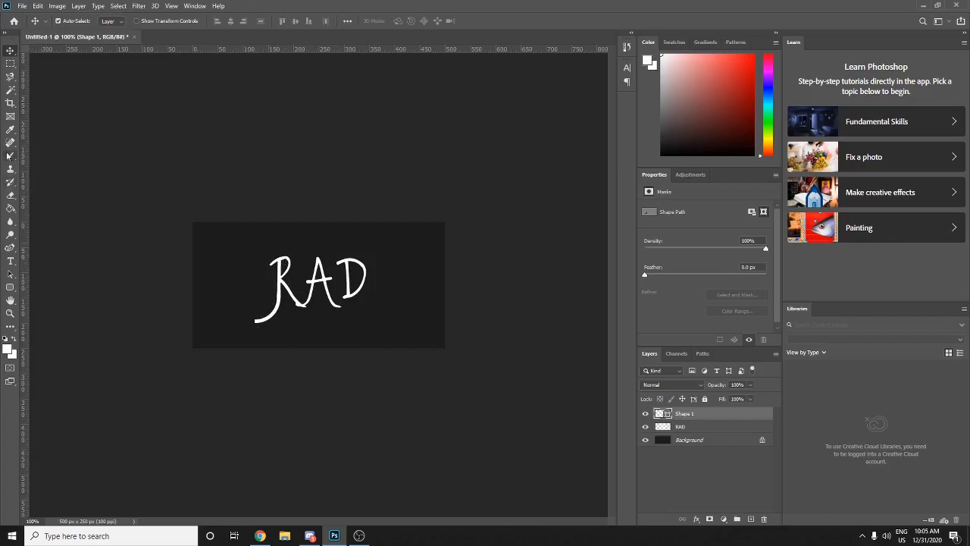
{"action": "left_click", "coordinate": [11, 250]}
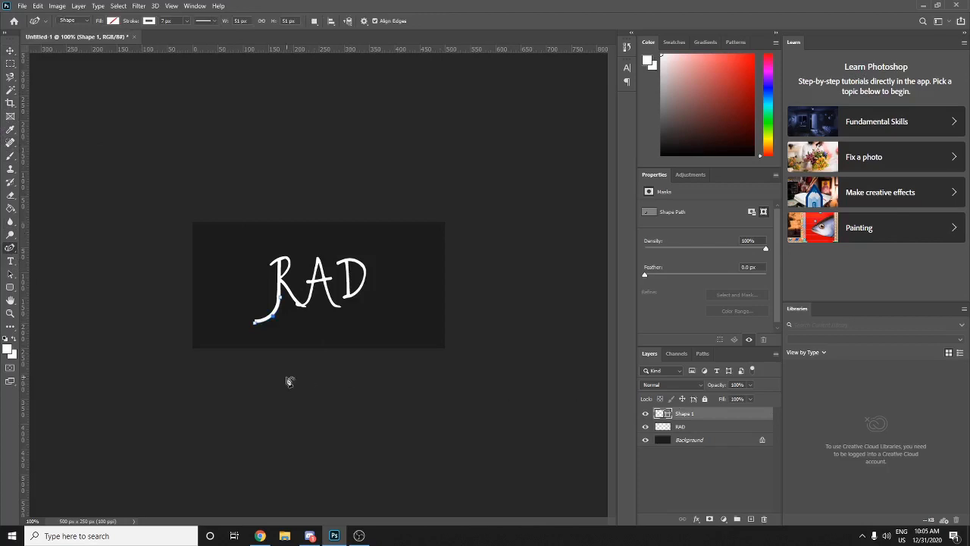
{"action": "key", "text": "ctrl+z"}
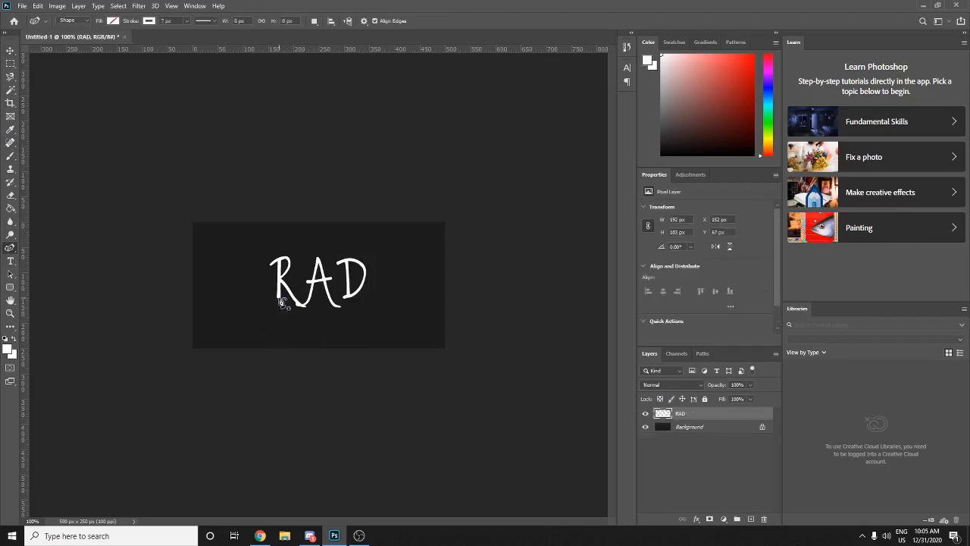
- Redraw the stroke from the R's foot as a spiral curl, fixing a misplaced anchor
{"action": "left_click_drag", "start_coordinate": [279, 297], "coordinate": [246, 327]}
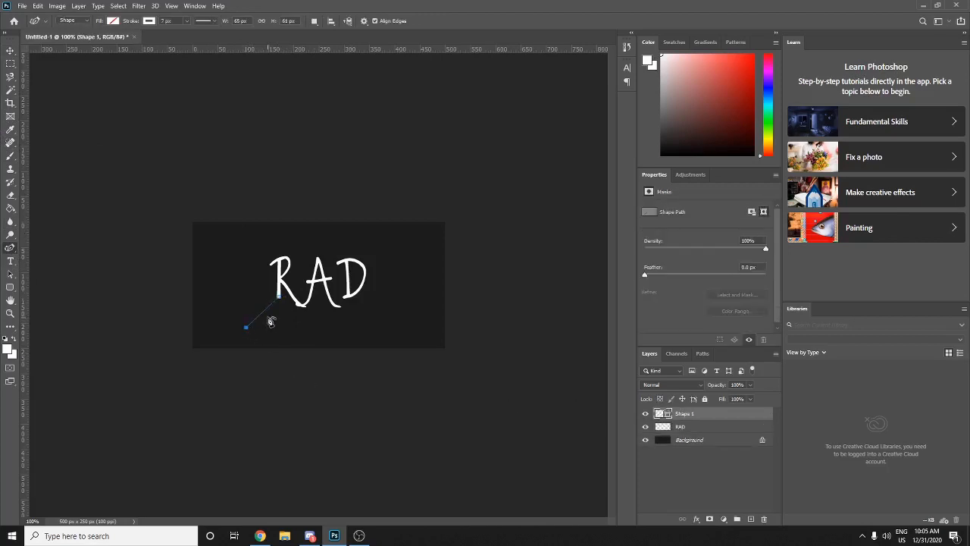
{"action": "left_click", "coordinate": [246, 326]}
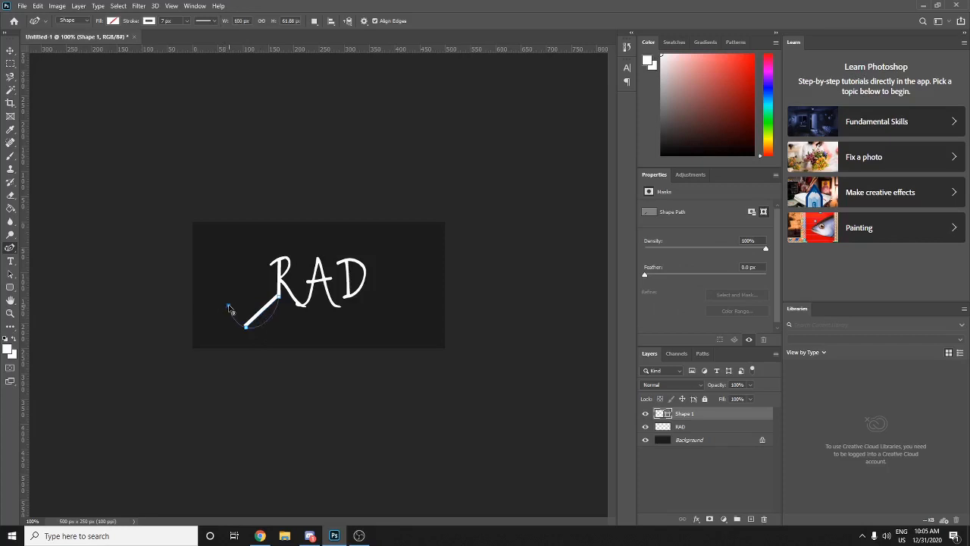
{"action": "left_click_drag", "start_coordinate": [228, 306], "coordinate": [254, 304]}
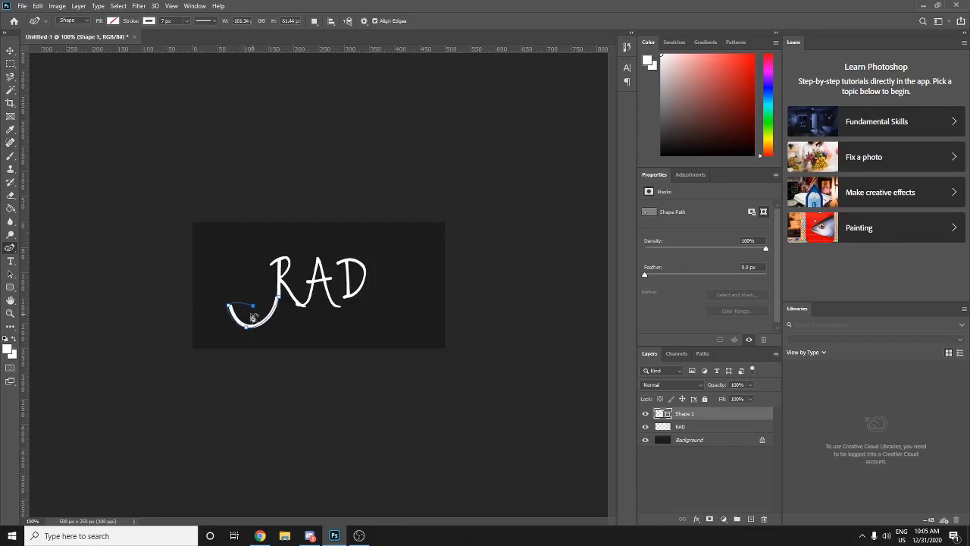
{"action": "key", "text": "ctrl+z"}
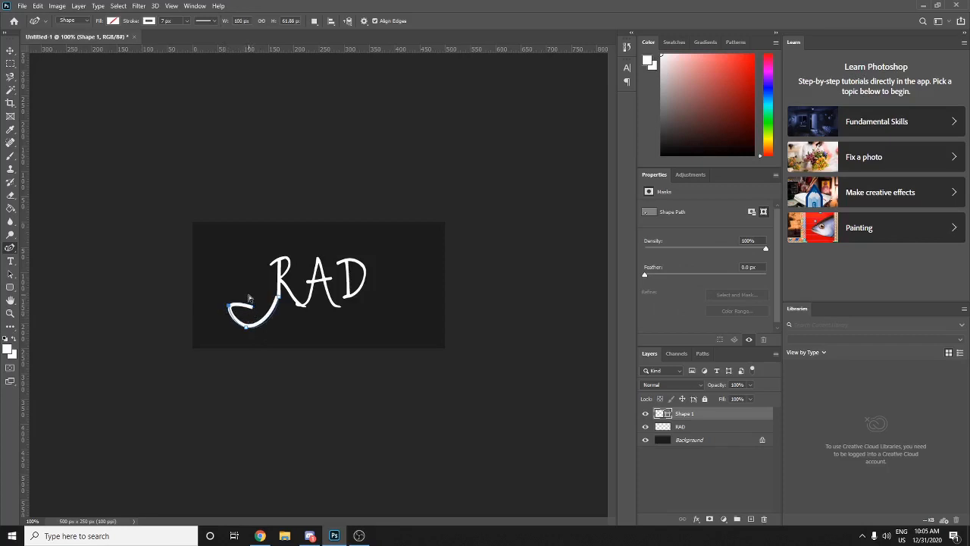
{"action": "left_click", "coordinate": [246, 294]}
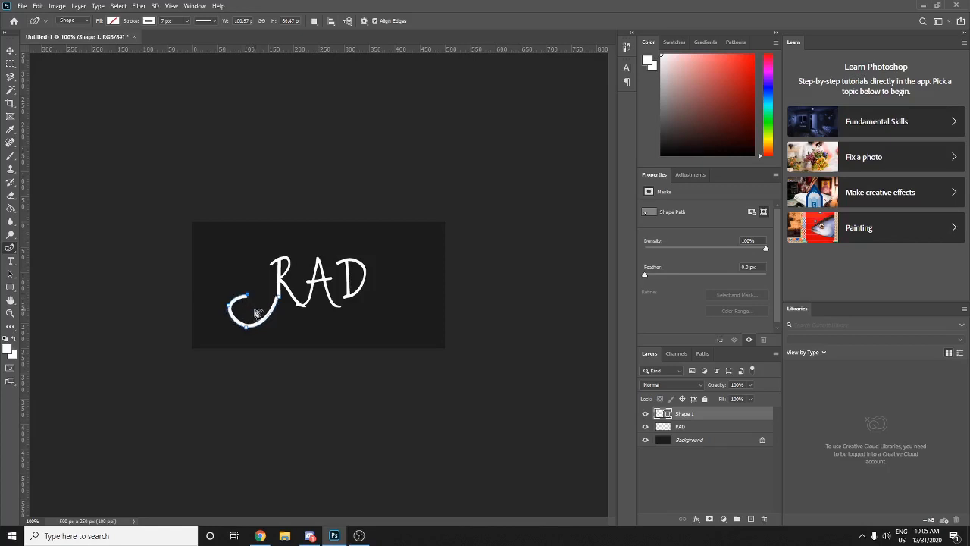
{"action": "left_click", "coordinate": [239, 310]}
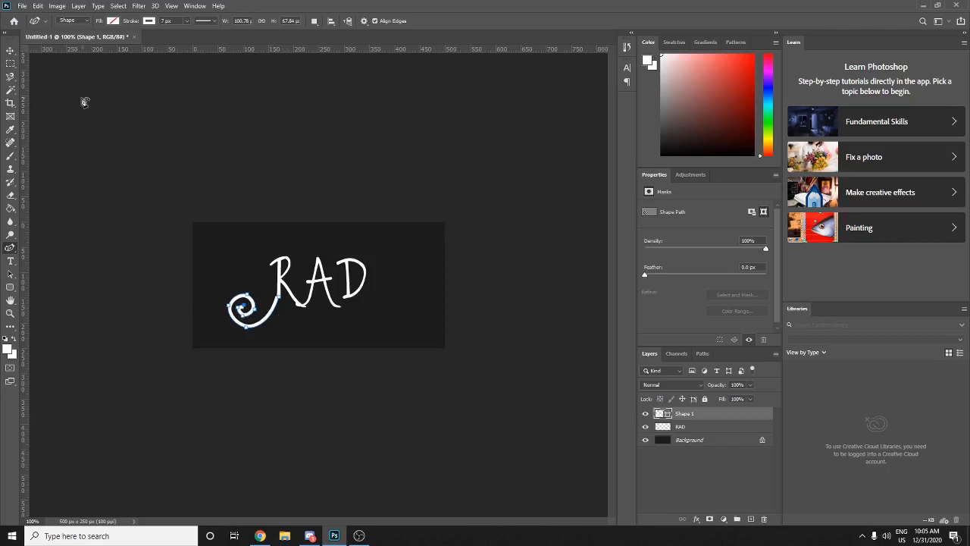
{"action": "left_click", "coordinate": [10, 50]}
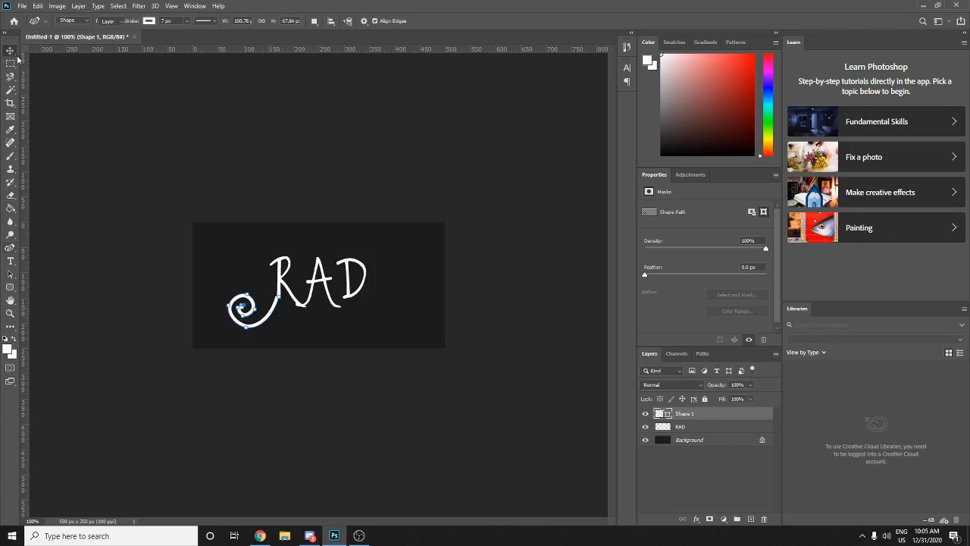
- Rasterize the spiral shape, nudge it right, then delete the spiral and RAD layers
{"action": "left_click", "coordinate": [10, 156]}
{"action": "left_click", "coordinate": [239, 212]}
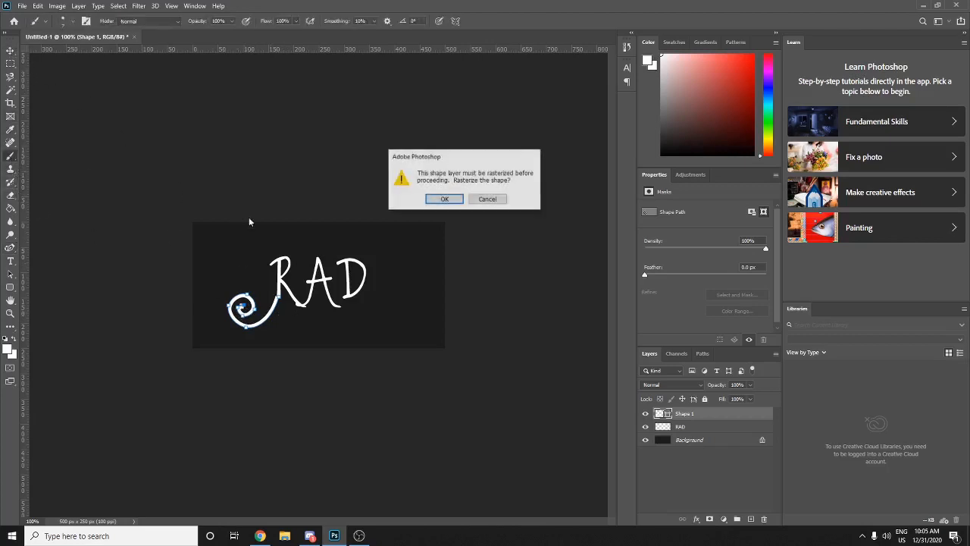
{"action": "left_click", "coordinate": [447, 201]}
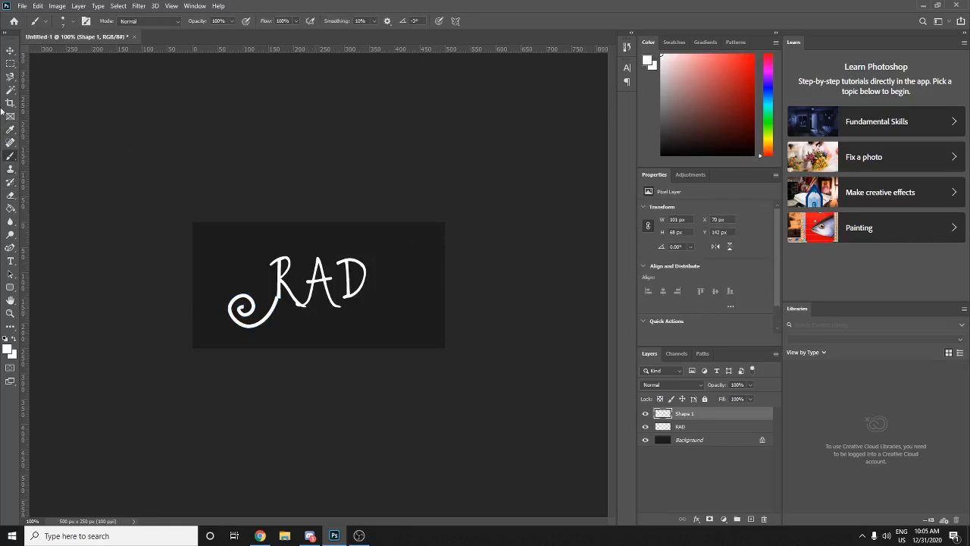
{"action": "left_click", "coordinate": [10, 50]}
{"action": "key", "text": "Right"}
{"action": "key", "text": "Right"}
{"action": "key", "text": "Right"}
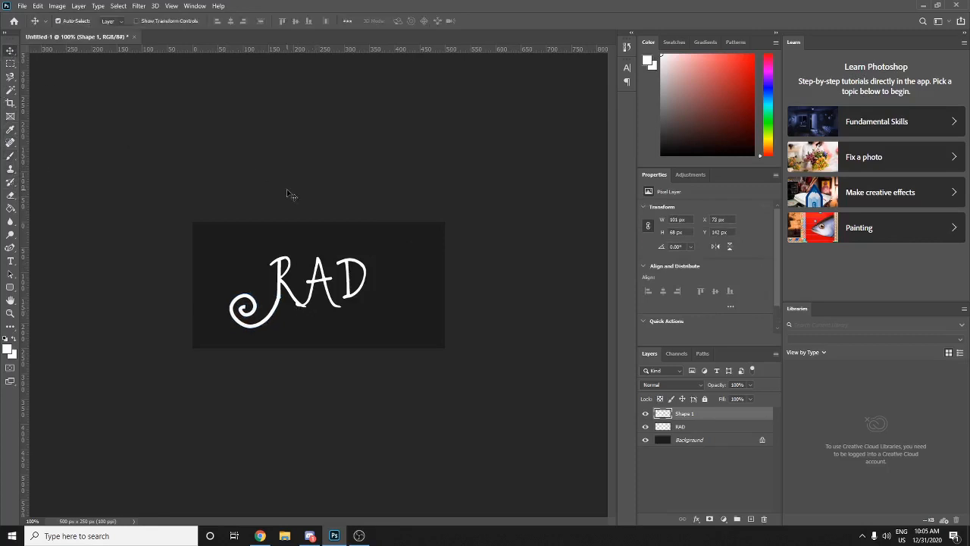
{"action": "key", "text": "Delete"}
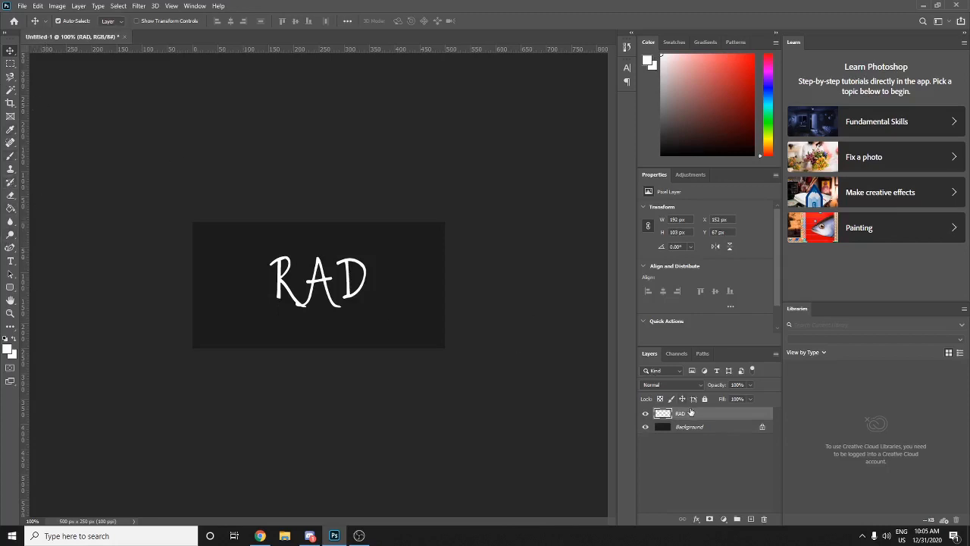
{"action": "key", "text": "Delete"}
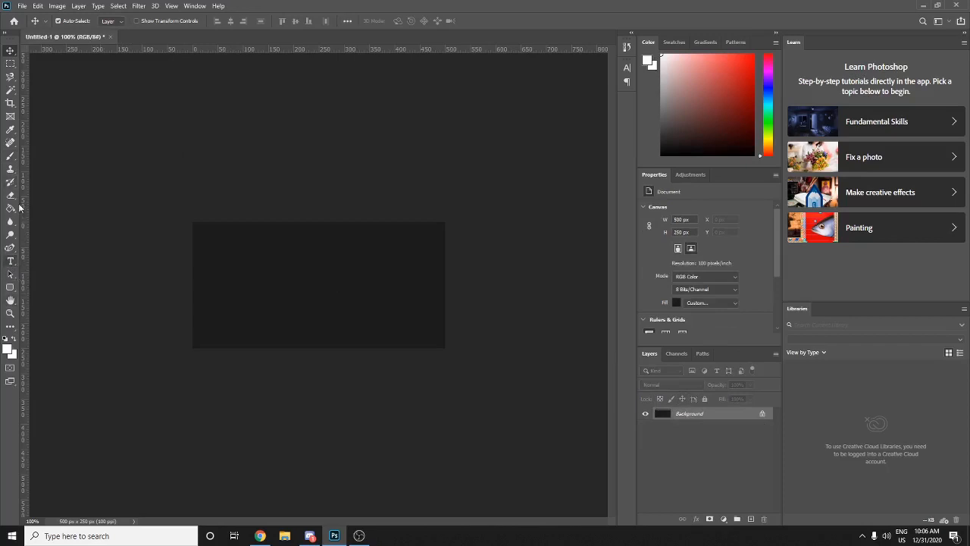
- Draw the R's stem as an arc from the canvas centre to the lower left
{"action": "left_click", "coordinate": [10, 155]}
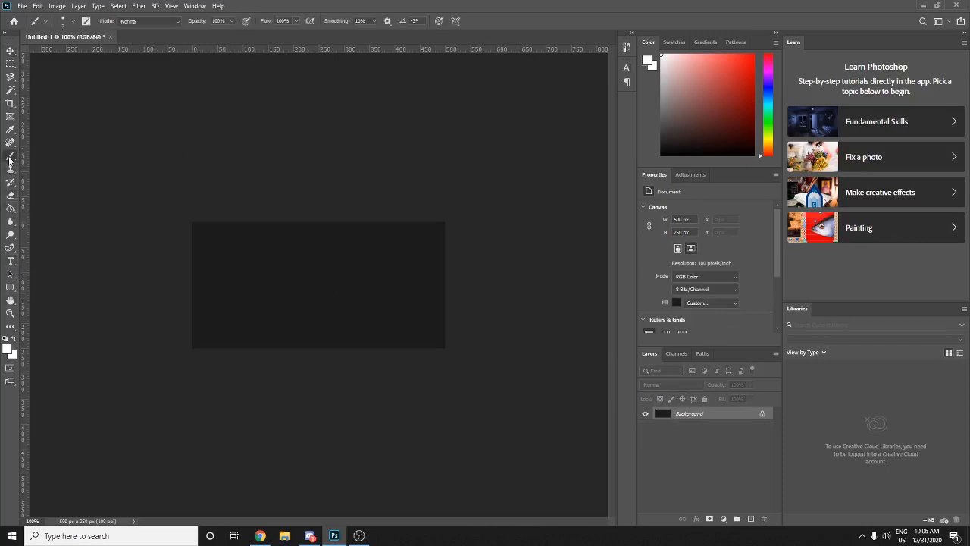
{"action": "left_click", "coordinate": [10, 248]}
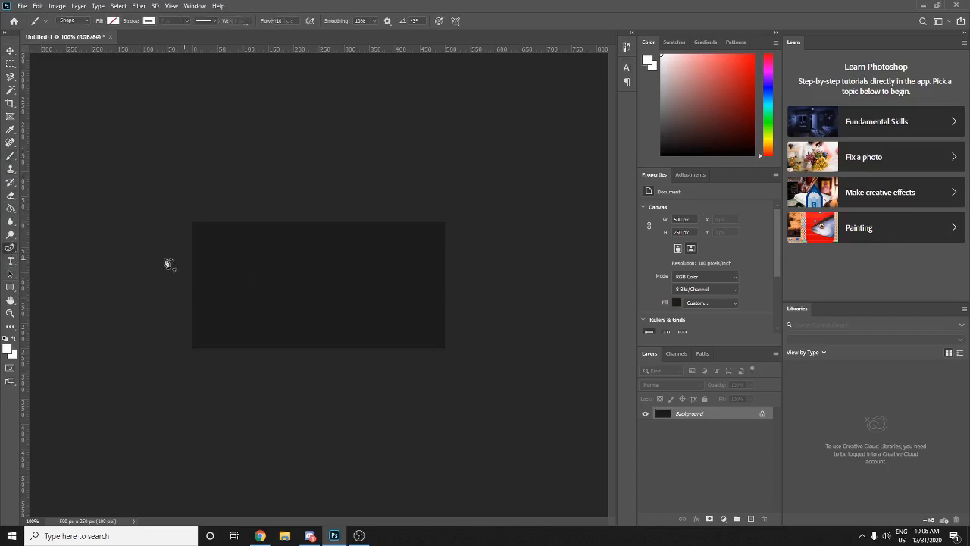
{"action": "left_click", "coordinate": [280, 254]}
{"action": "left_click", "coordinate": [247, 312]}
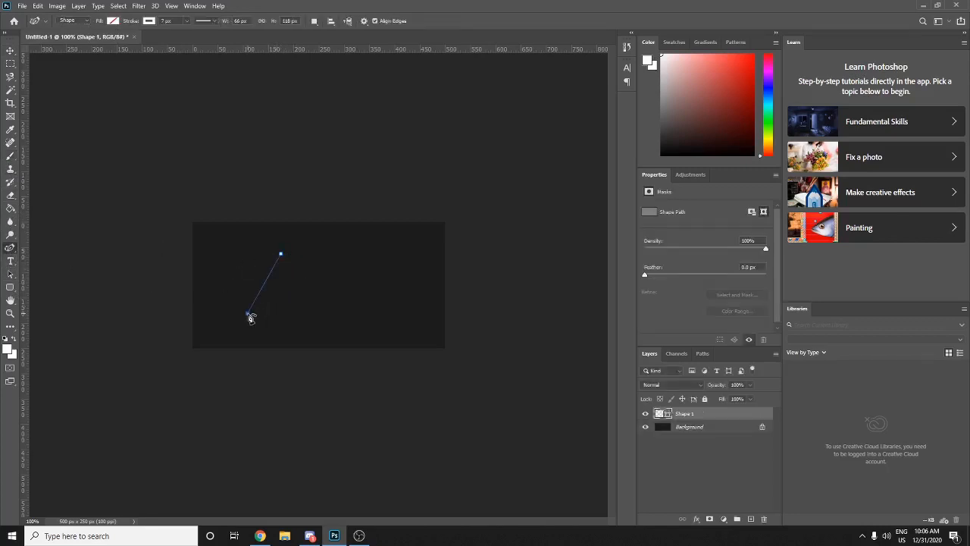
{"action": "left_click_drag", "start_coordinate": [269, 289], "coordinate": [281, 262]}
{"action": "left_click", "coordinate": [275, 266]}
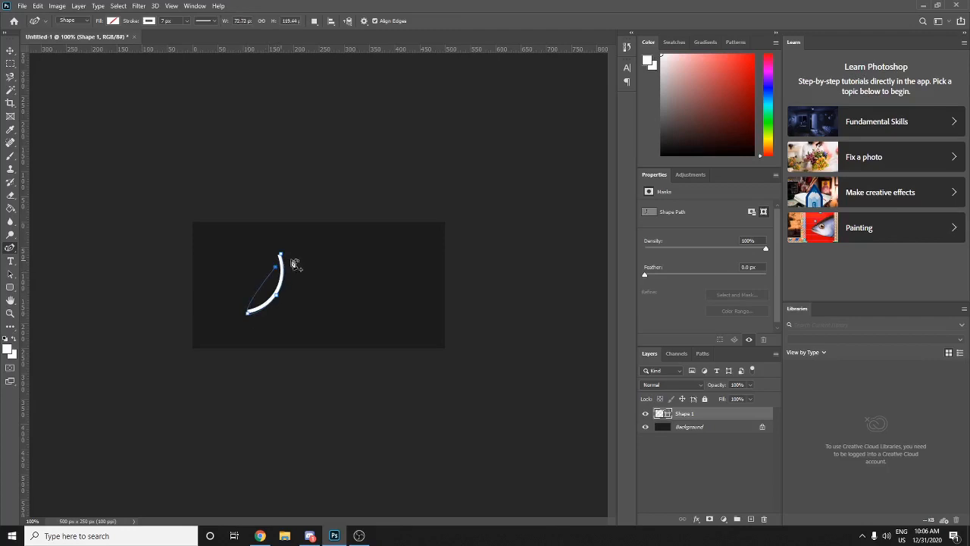
{"action": "key", "text": "ctrl+z"}
{"action": "key", "text": "Escape"}
- Draw the R's top loop, curving right, down and back to the stem
{"action": "left_click", "coordinate": [277, 265]}
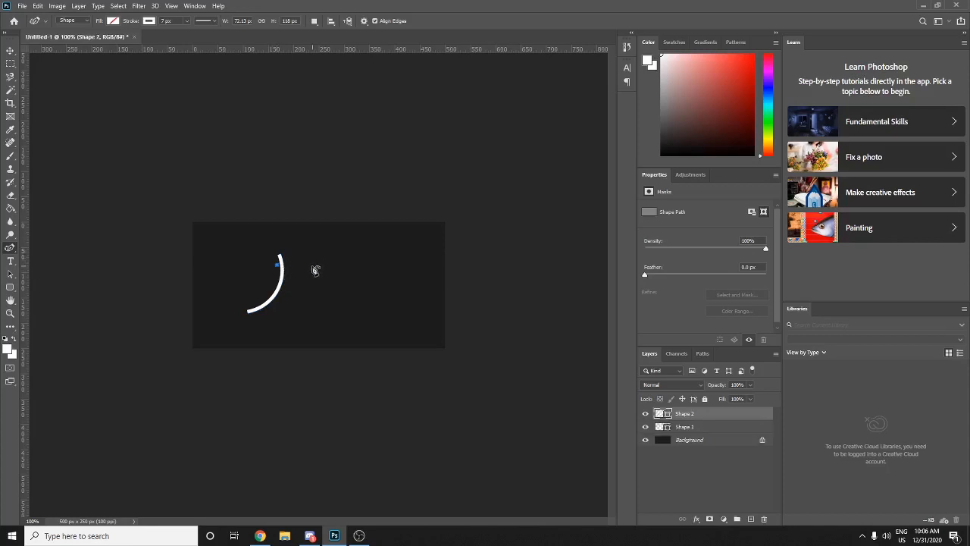
{"action": "left_click", "coordinate": [313, 253]}
{"action": "left_click", "coordinate": [305, 286]}
{"action": "left_click", "coordinate": [274, 285]}
{"action": "left_click", "coordinate": [258, 283], "text": "ctrl"}
- Try drawing the R's leg to the lower right, undoing the bend and corner
{"action": "left_click", "coordinate": [279, 286]}
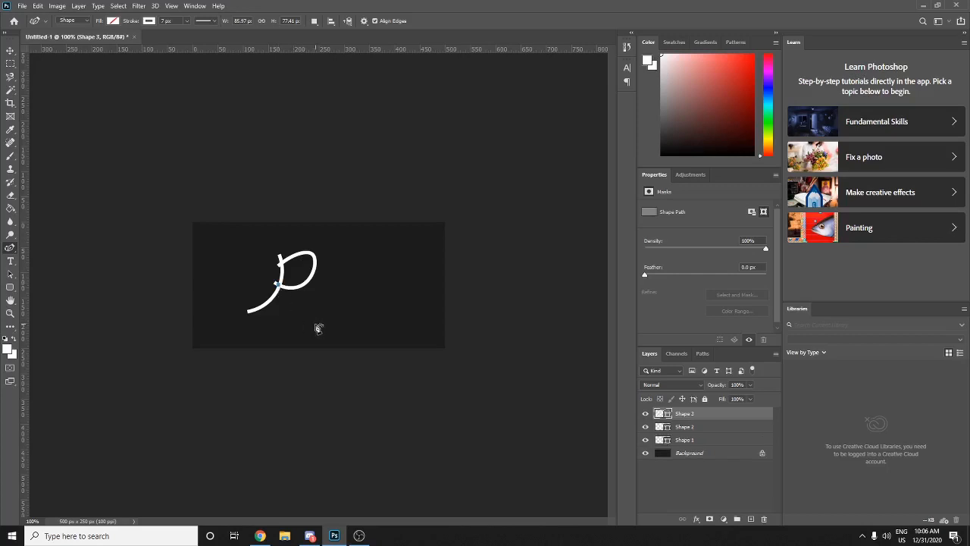
{"action": "left_click", "coordinate": [315, 325]}
{"action": "left_click", "coordinate": [295, 303]}
{"action": "left_click_drag", "start_coordinate": [290, 304], "coordinate": [283, 312]}
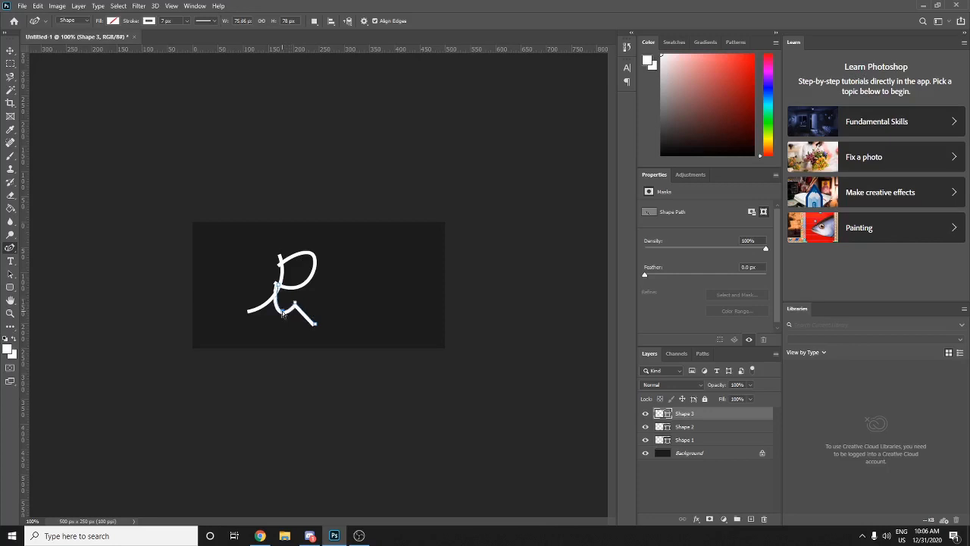
{"action": "key", "text": "ctrl+z"}
{"action": "left_click_drag", "start_coordinate": [287, 311], "coordinate": [292, 317]}
{"action": "key", "text": "ctrl+z"}
{"action": "key", "text": "ctrl+z"}
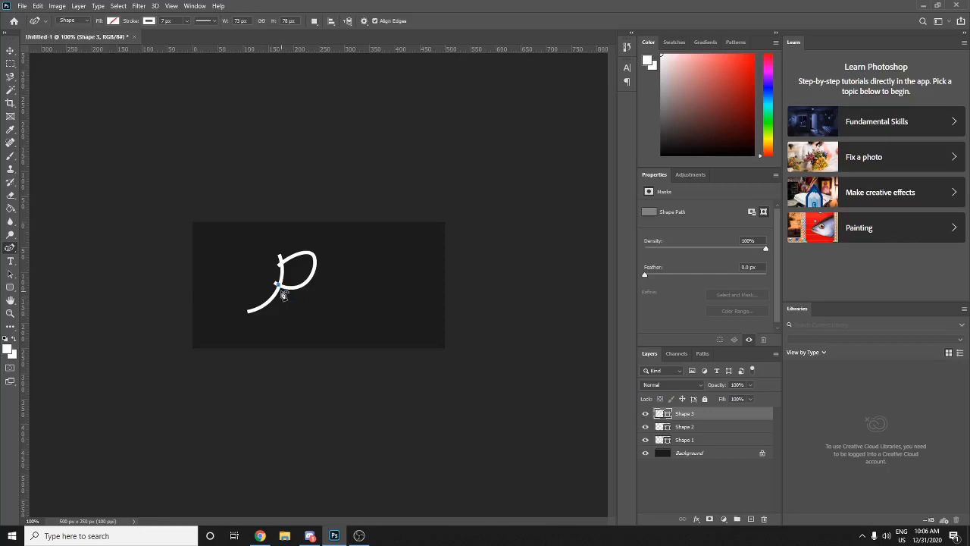
- Draw a shortened curved leg at the bottom and rasterize the Shape 3 layer
{"action": "left_click", "coordinate": [312, 324]}
{"action": "left_click", "coordinate": [337, 307]}
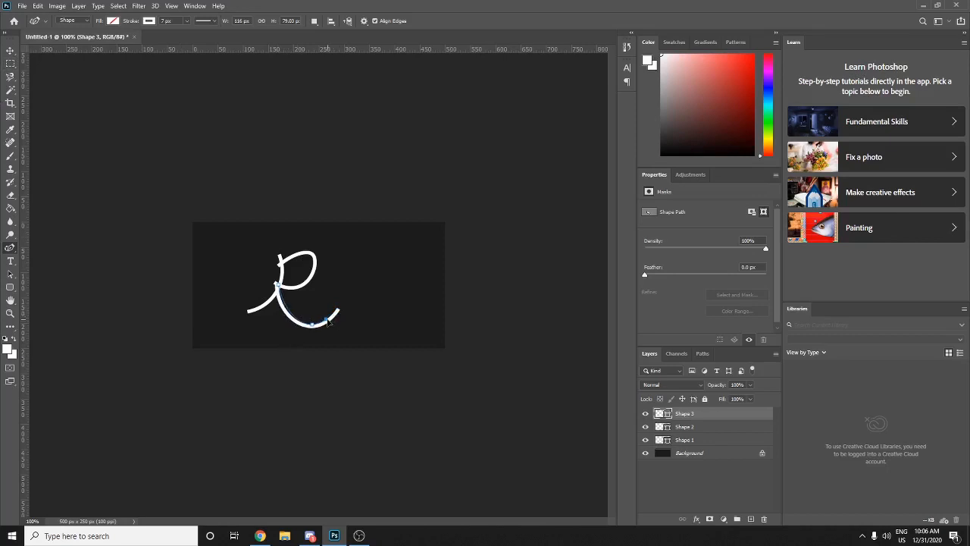
{"action": "left_click_drag", "start_coordinate": [327, 319], "coordinate": [326, 320]}
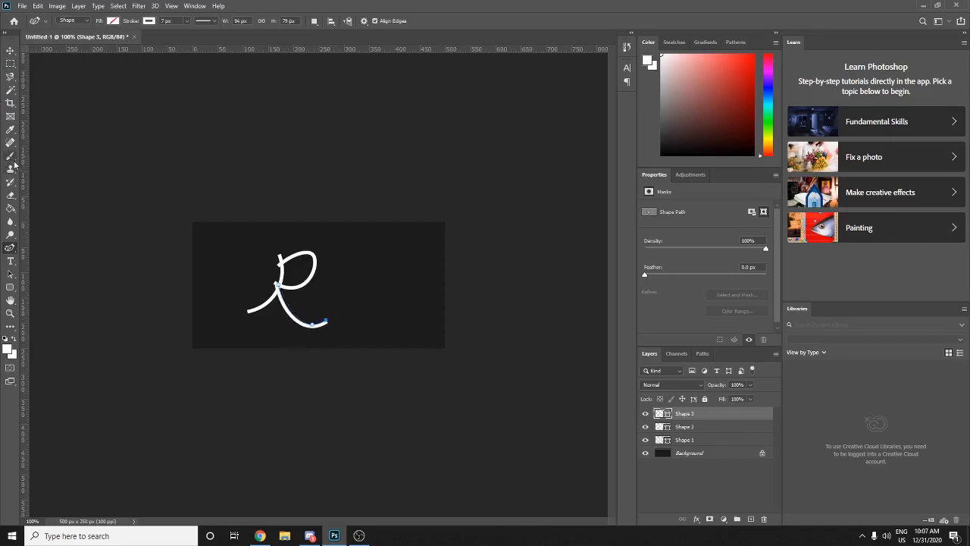
{"action": "left_click", "coordinate": [11, 157]}
{"action": "left_click", "coordinate": [291, 197]}
{"action": "left_click", "coordinate": [444, 198]}
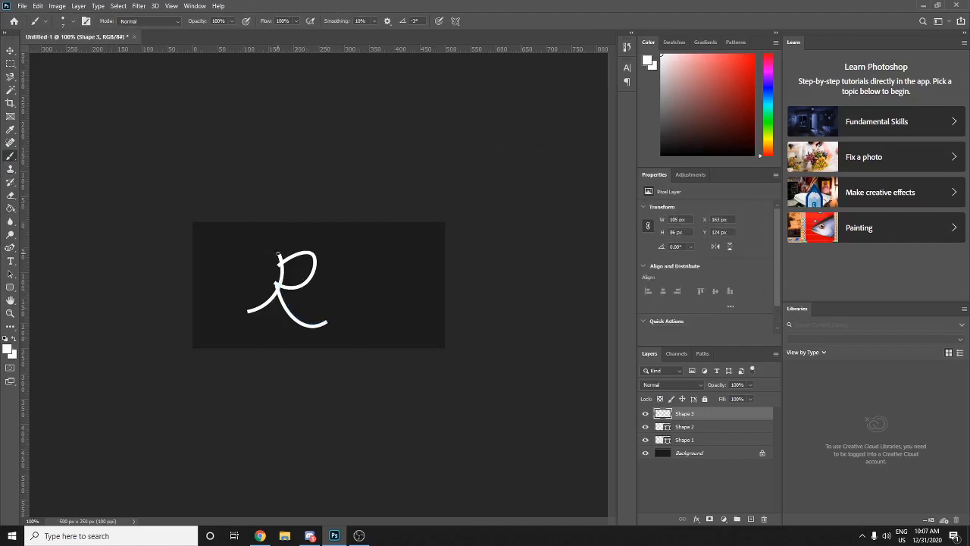
- Set the Brush size to 7 px in the canvas brush settings
{"action": "right_click", "coordinate": [321, 302]}
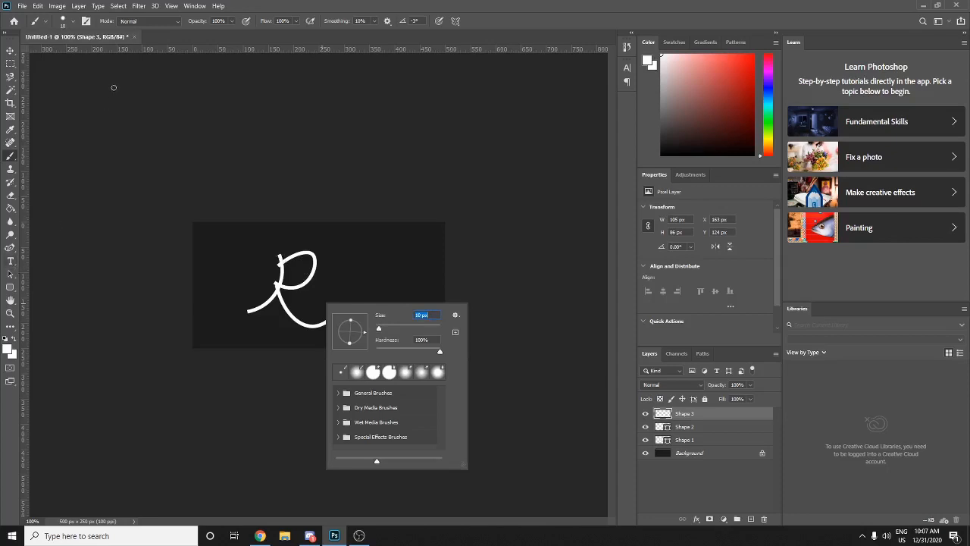
{"action": "left_click", "coordinate": [10, 248]}
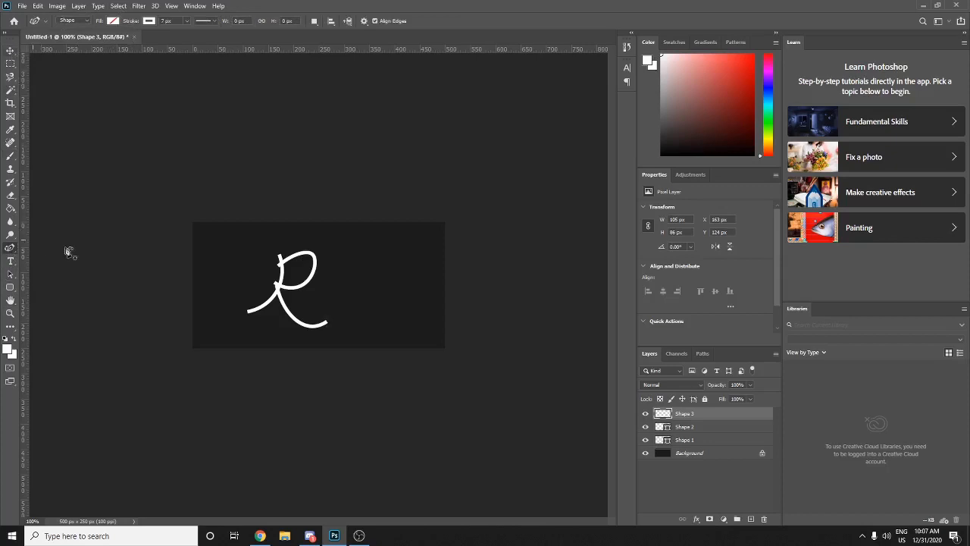
{"action": "left_click", "coordinate": [9, 156]}
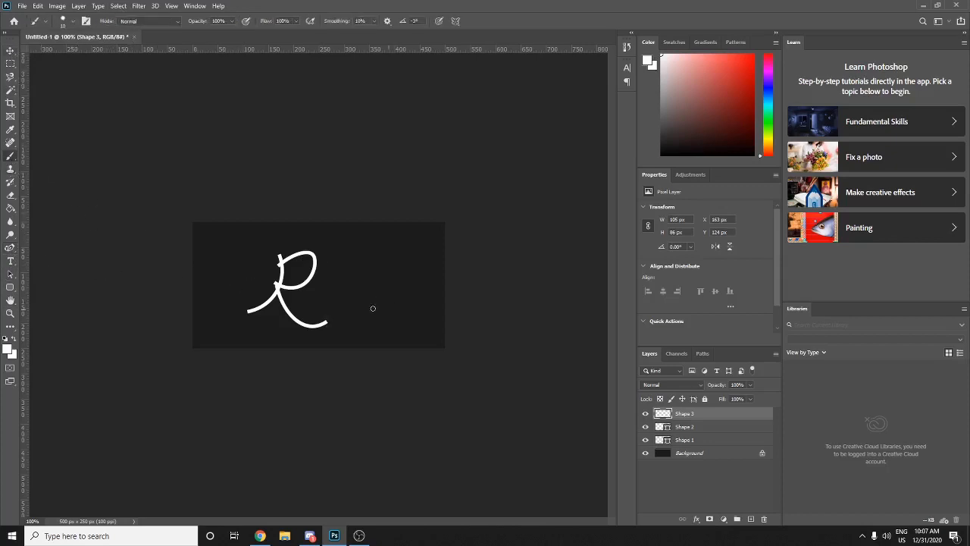
{"action": "right_click", "coordinate": [326, 295]}
{"action": "left_click", "coordinate": [423, 304]}
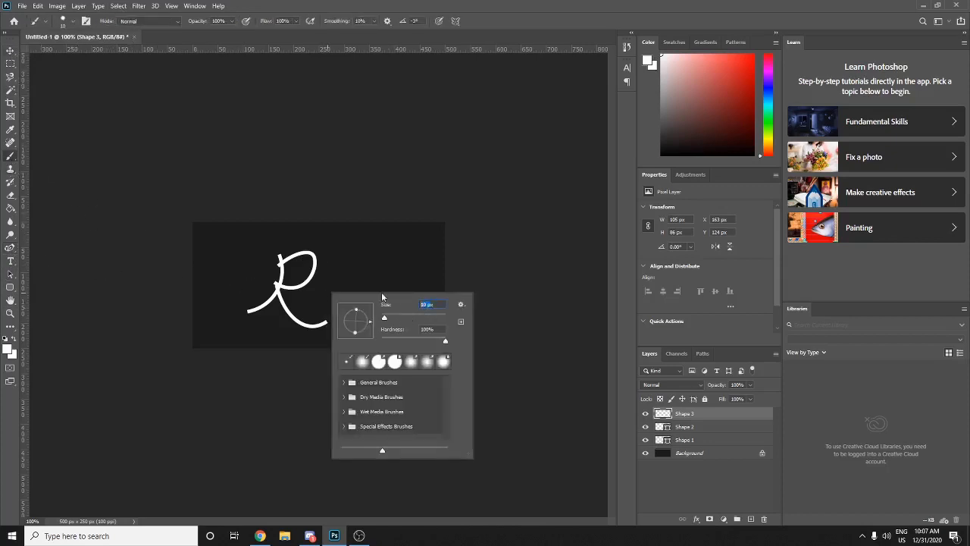
{"action": "type", "text": "7"}
{"action": "key", "text": "Return"}
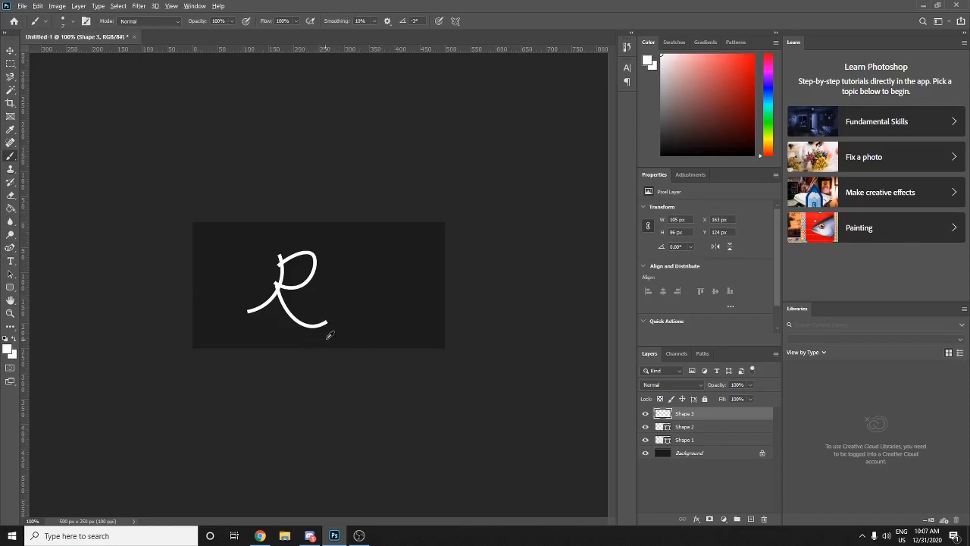
- Paint white 7 px touch-ups over the R's left tail end and top joint
{"action": "scroll", "coordinate": [330, 335], "scroll_direction": "down", "scroll_amount": 2}
{"action": "scroll", "coordinate": [329, 334], "scroll_direction": "up", "scroll_amount": 3}
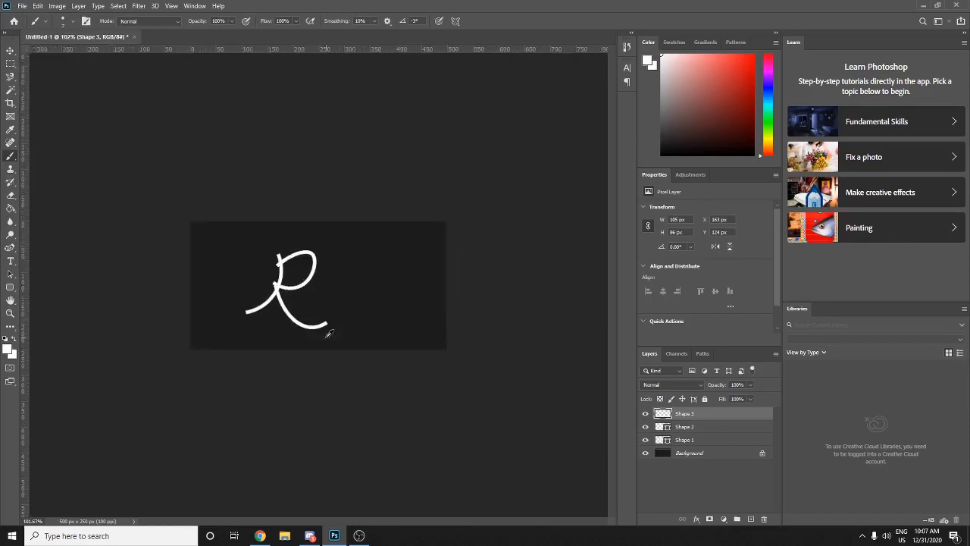
{"action": "scroll", "coordinate": [330, 334], "scroll_direction": "up", "scroll_amount": 1}
{"action": "scroll", "coordinate": [330, 334], "scroll_direction": "down", "scroll_amount": 1}
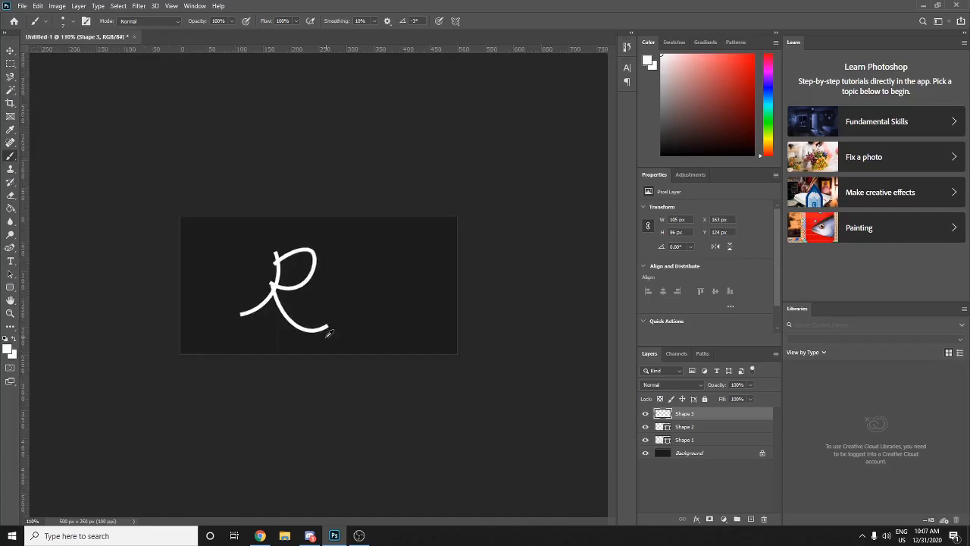
{"action": "scroll", "coordinate": [329, 334], "scroll_direction": "down", "scroll_amount": 1}
{"action": "scroll", "coordinate": [330, 334], "scroll_direction": "up", "scroll_amount": 2}
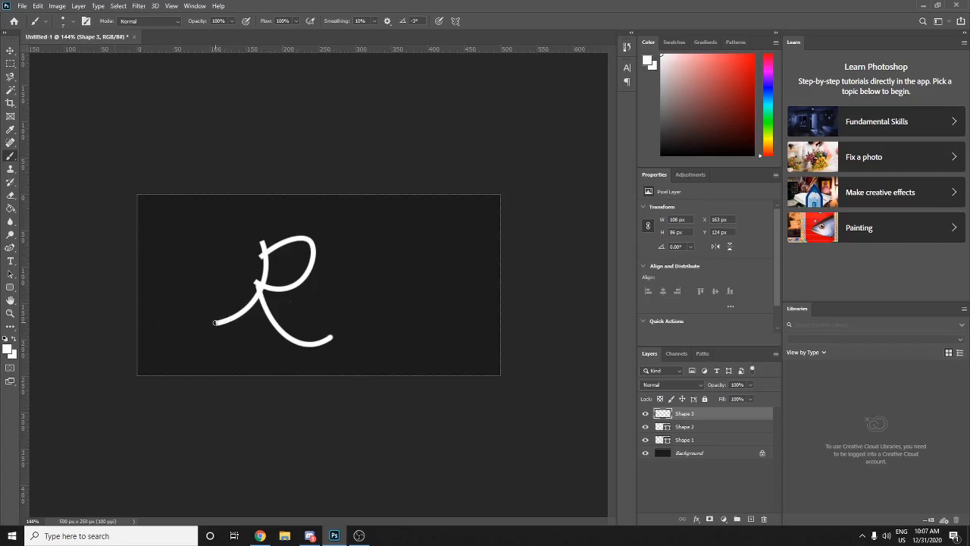
{"action": "left_click_drag", "start_coordinate": [215, 323], "coordinate": [273, 278]}
{"action": "left_click", "coordinate": [260, 241]}
{"action": "key", "text": "ctrl+z"}
{"action": "left_click", "coordinate": [261, 240]}
{"action": "right_click", "coordinate": [259, 258]}
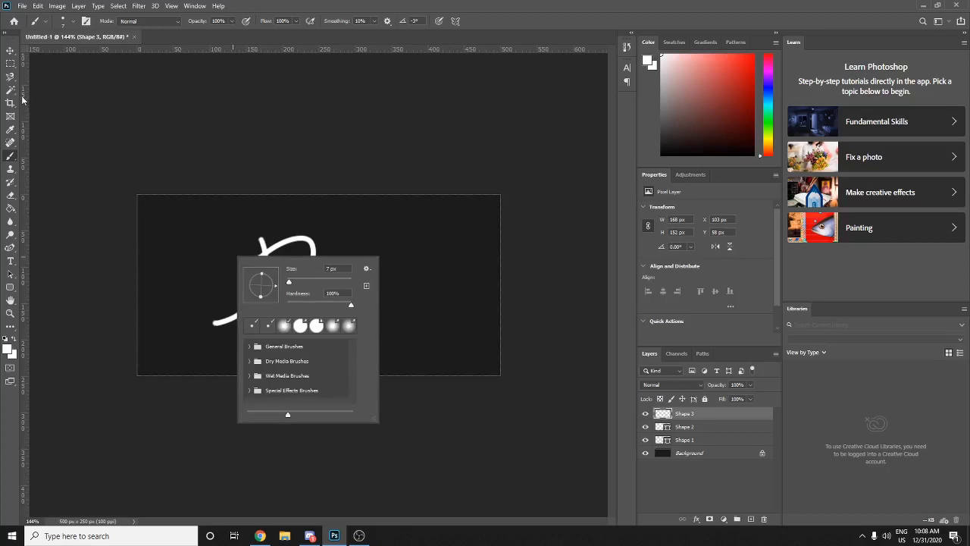
{"action": "left_click", "coordinate": [10, 64]}
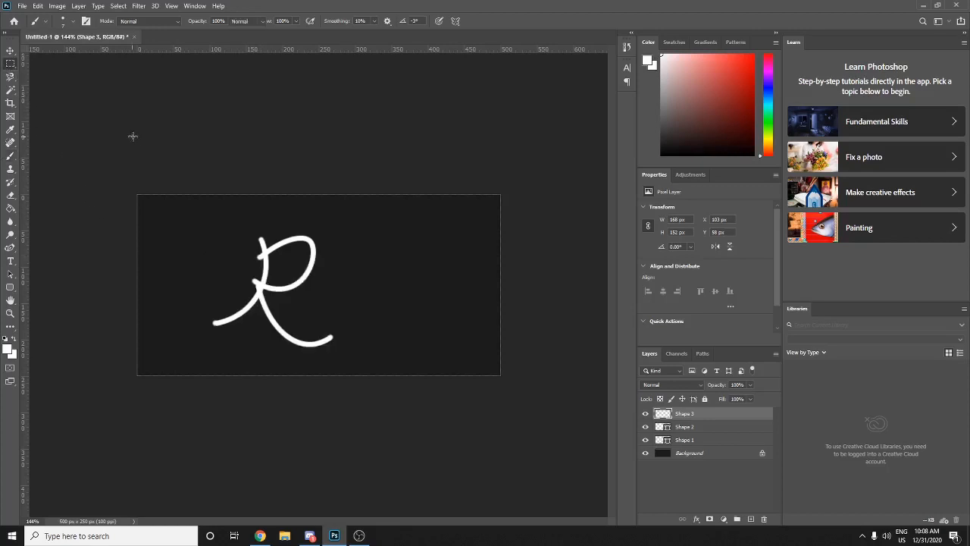
- Draw the 3's top bowl to the right of the R with the Curvature Pen
{"action": "left_click", "coordinate": [10, 247]}
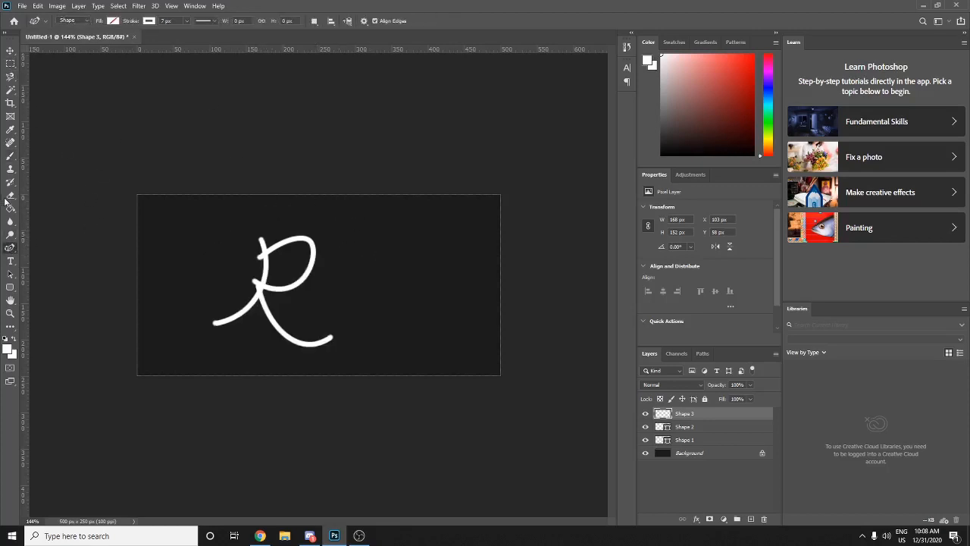
{"action": "left_click", "coordinate": [342, 238]}
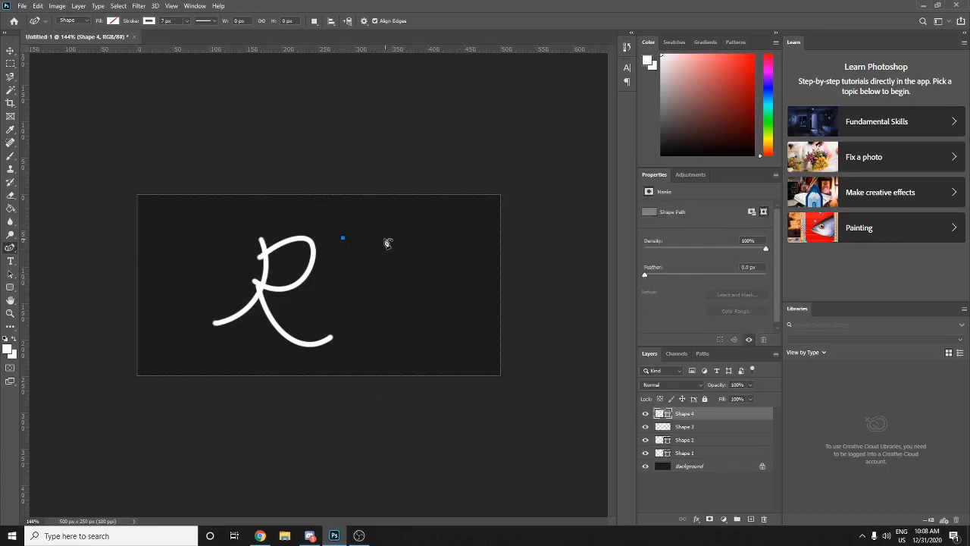
{"action": "left_click_drag", "start_coordinate": [385, 239], "coordinate": [385, 281]}
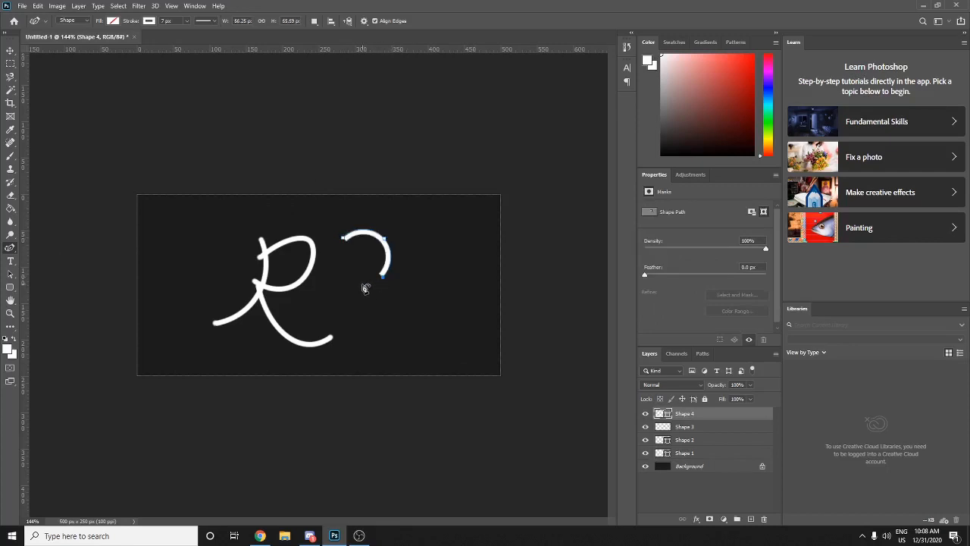
{"action": "left_click", "coordinate": [342, 269]}
{"action": "left_click", "coordinate": [374, 300], "text": "ctrl"}
- Draw the 3's lower bowl beneath the top stroke
{"action": "left_click", "coordinate": [364, 279]}
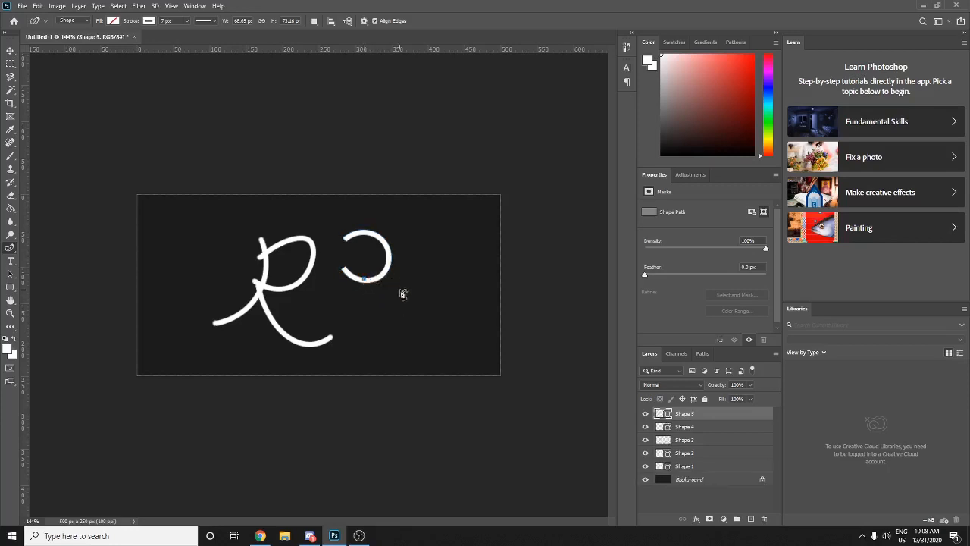
{"action": "left_click", "coordinate": [387, 285]}
{"action": "left_click", "coordinate": [385, 326]}
{"action": "left_click", "coordinate": [333, 321]}
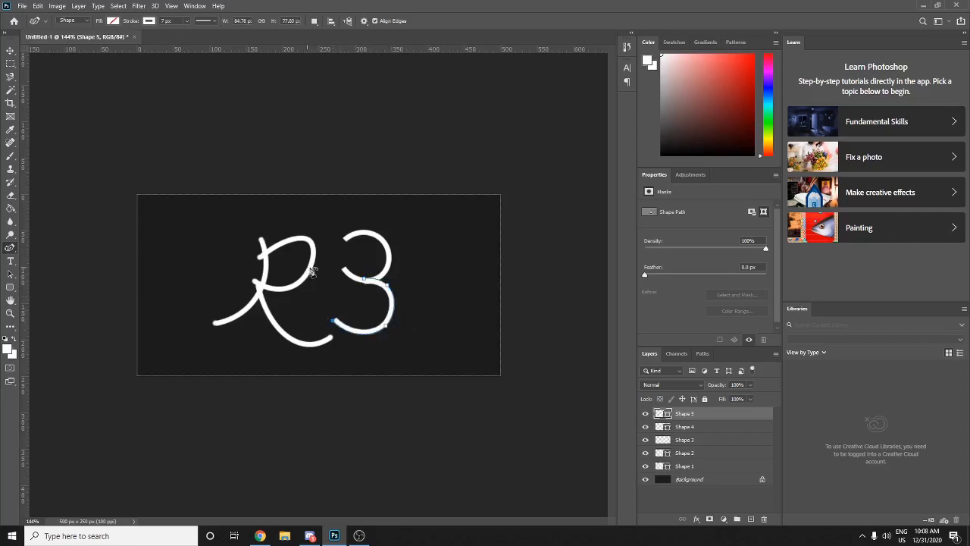
- Rasterize the lower stroke layer, then undo both strokes of the 3
{"action": "left_click", "coordinate": [11, 64]}
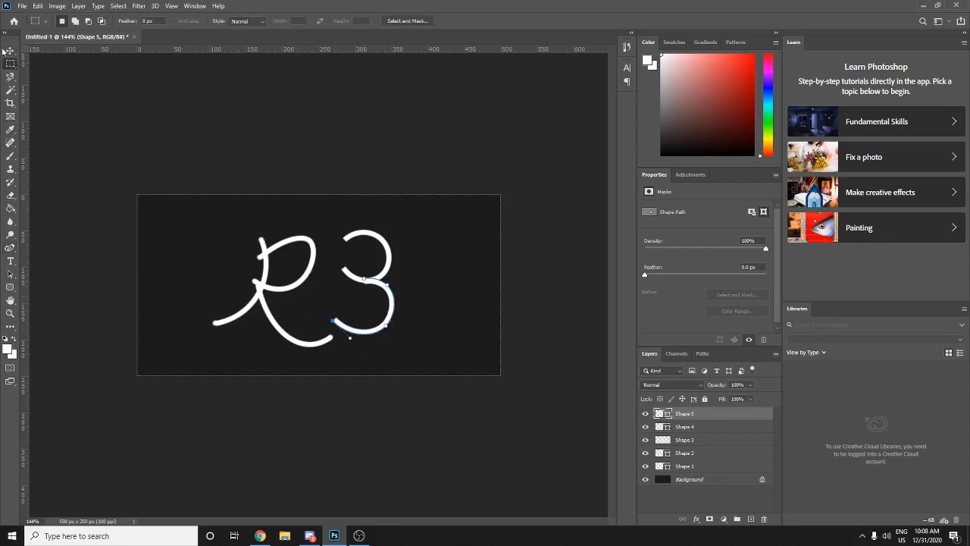
{"action": "key", "text": "v"}
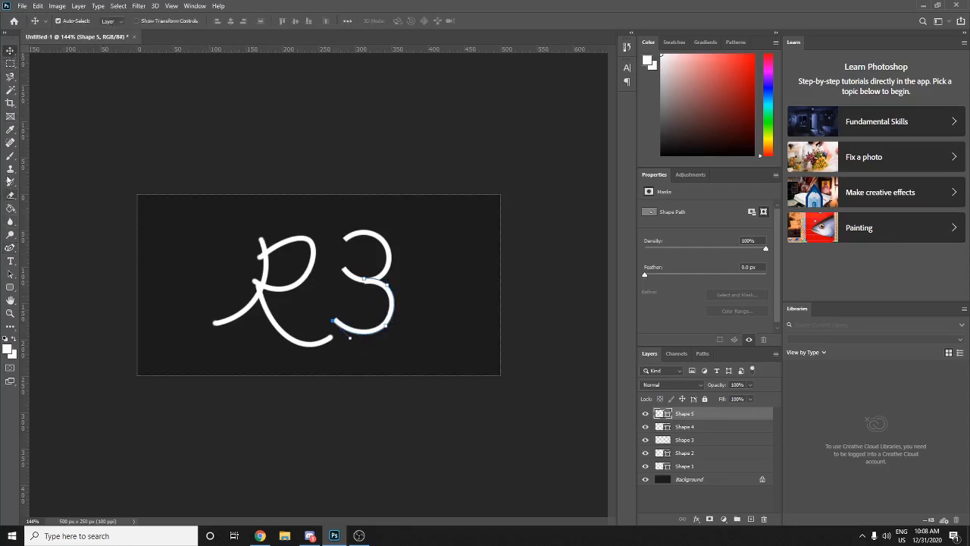
{"action": "left_click", "coordinate": [12, 158]}
{"action": "left_click", "coordinate": [190, 153]}
{"action": "left_click", "coordinate": [442, 198]}
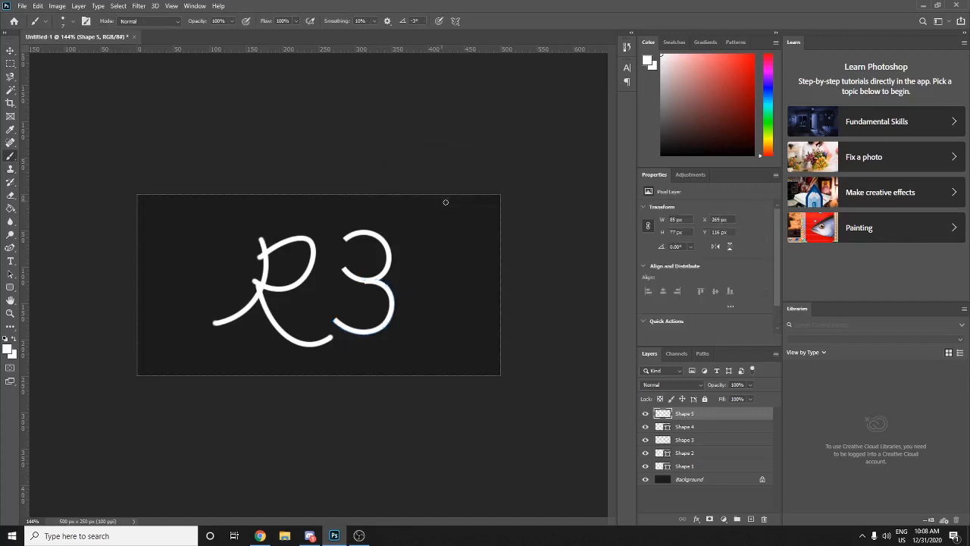
{"action": "key", "text": "ctrl+z"}
{"action": "key", "text": "ctrl+z"}
{"action": "key", "text": "ctrl+z"}
{"action": "key", "text": "ctrl+z"}
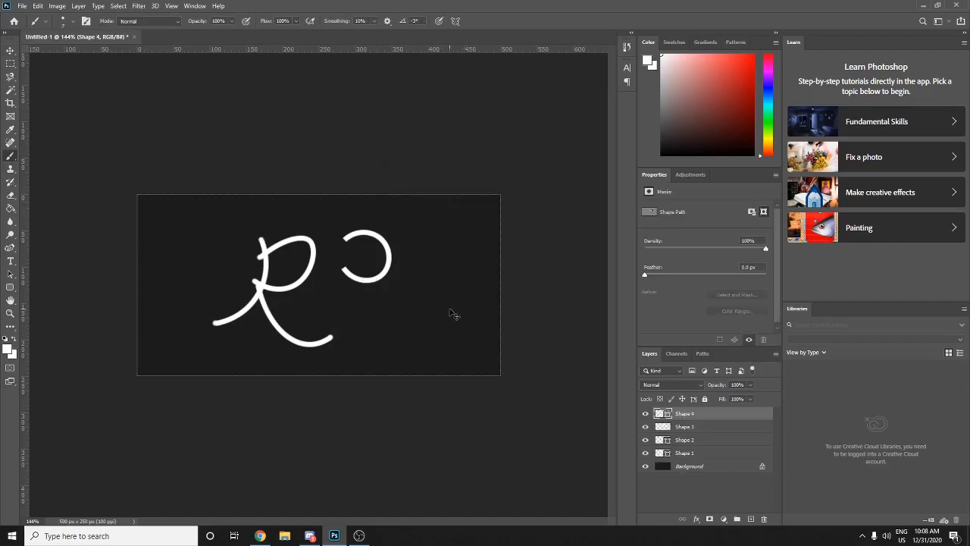
{"action": "key", "text": "ctrl+z"}
{"action": "key", "text": "ctrl+z"}
{"action": "key", "text": "ctrl+z"}
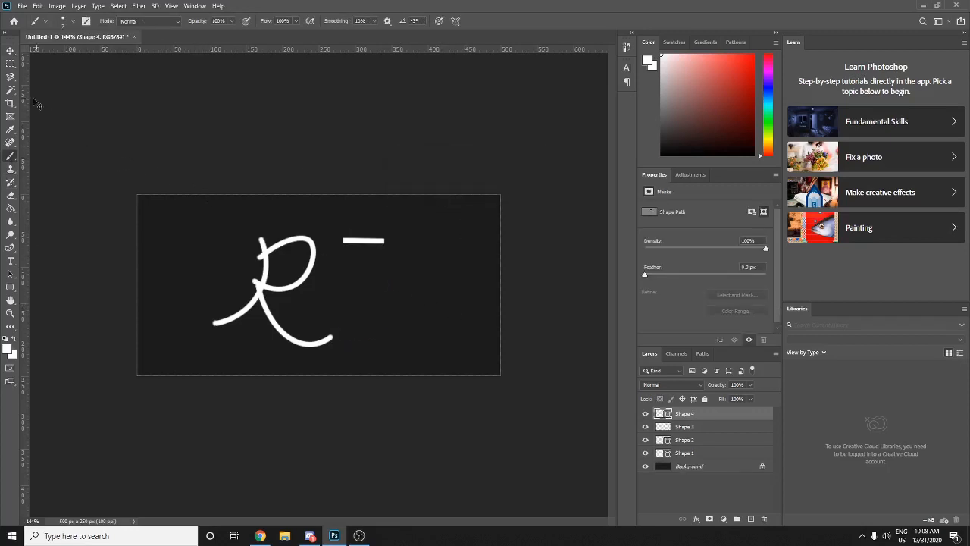
- Redraw the 3's top bowl as a hooked curve
{"action": "left_click", "coordinate": [10, 248]}
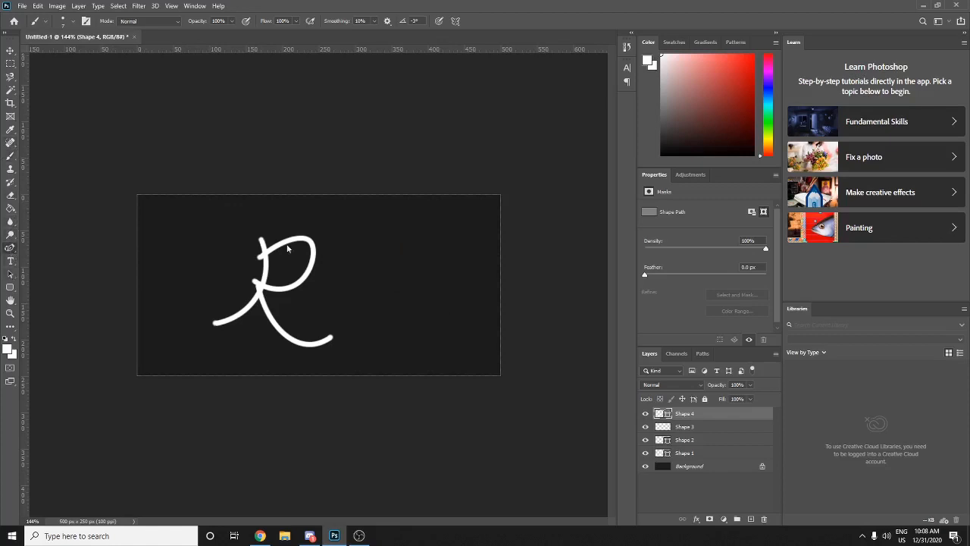
{"action": "left_click", "coordinate": [377, 241]}
{"action": "left_click_drag", "start_coordinate": [376, 267], "coordinate": [344, 275]}
{"action": "left_click", "coordinate": [341, 279]}
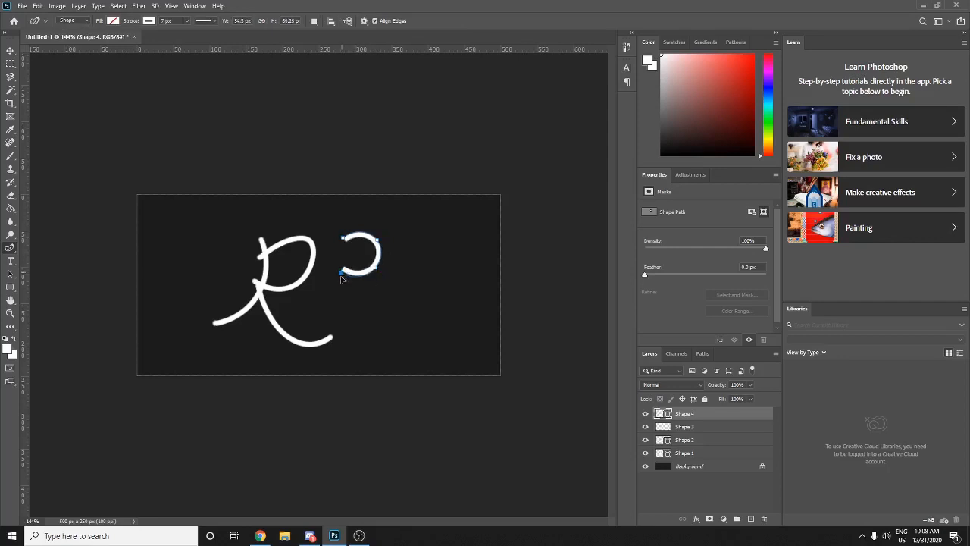
{"action": "mouse_move", "coordinate": [341, 282]}
{"action": "left_mouse_down"}
{"action": "mouse_move", "coordinate": [350, 316]}
{"action": "mouse_move", "coordinate": [343, 283]}
{"action": "left_mouse_up"}
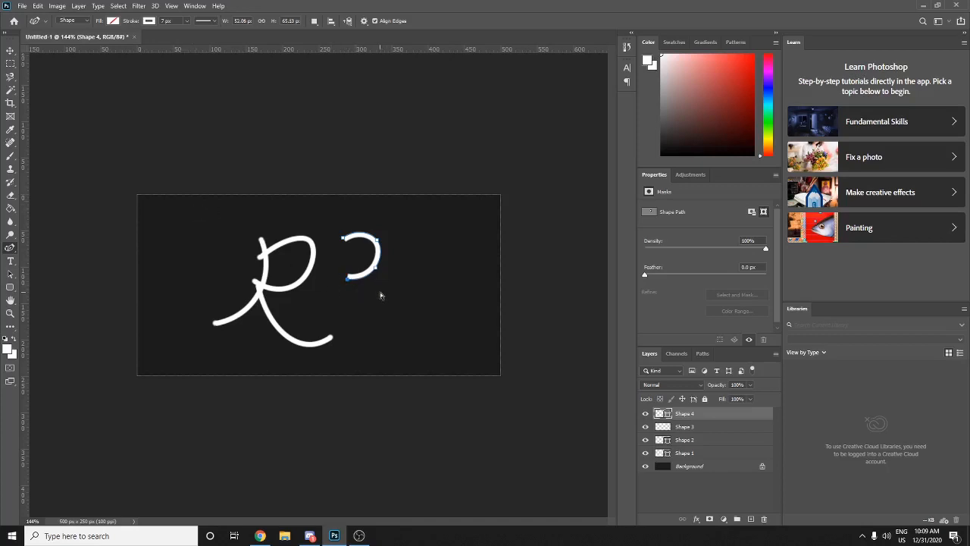
{"action": "key", "text": "Escape"}
- Redraw the 3's lower bowl curving down and back left
{"action": "left_click", "coordinate": [347, 278]}
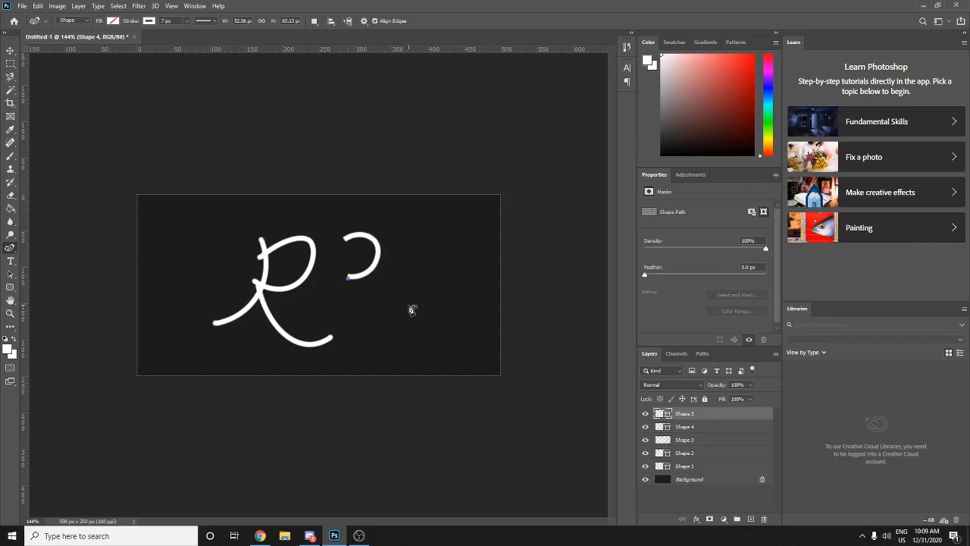
{"action": "left_click", "coordinate": [381, 279]}
{"action": "left_click_drag", "start_coordinate": [380, 321], "coordinate": [342, 316]}
{"action": "left_click", "coordinate": [338, 319]}
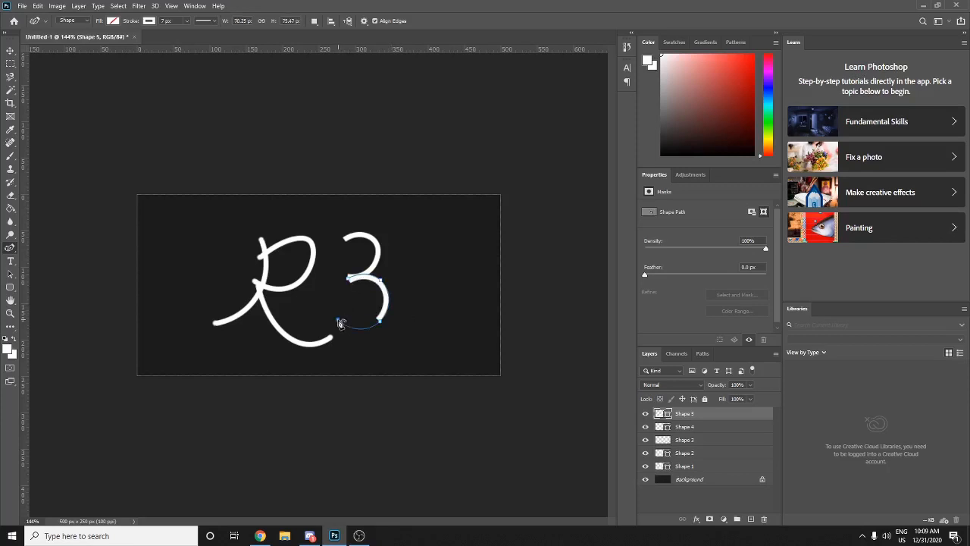
- Rasterize Shape 5 and add Shape 4 to the layer selection
{"action": "left_click", "coordinate": [10, 50]}
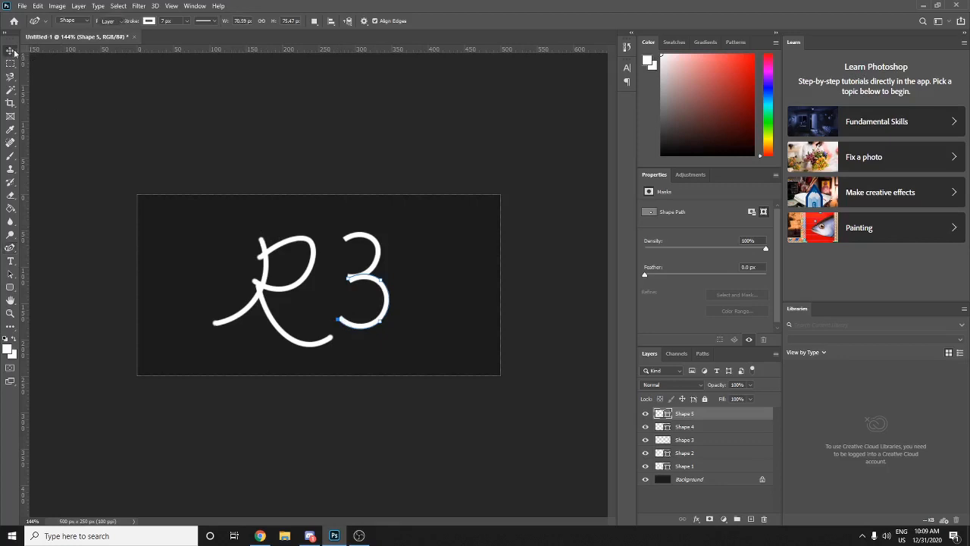
{"action": "left_click", "coordinate": [10, 155]}
{"action": "left_click", "coordinate": [290, 221]}
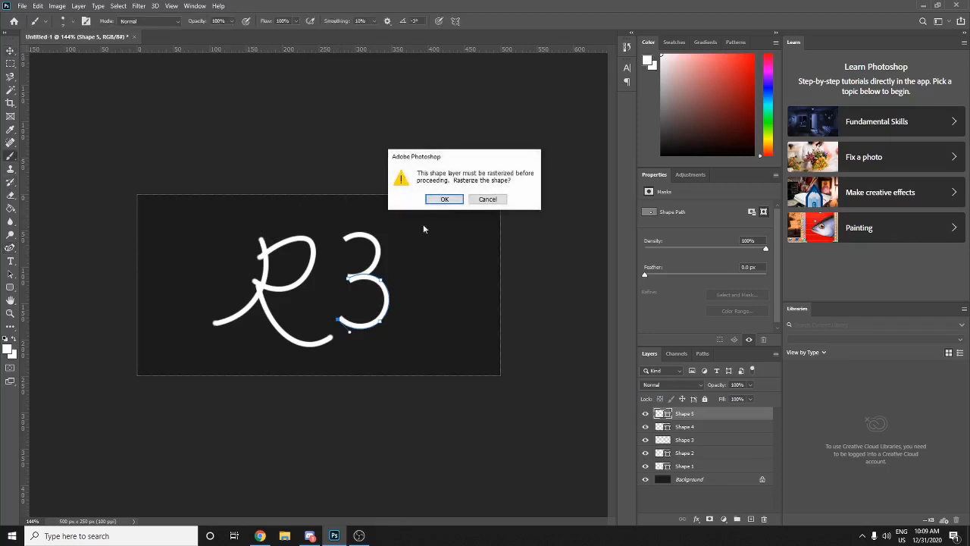
{"action": "left_click", "coordinate": [445, 198]}
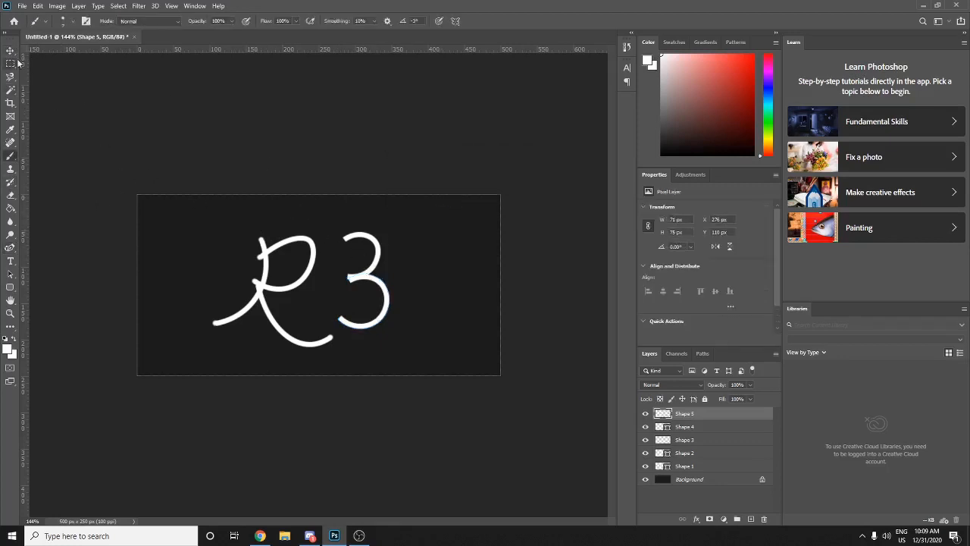
{"action": "left_click", "coordinate": [685, 427], "text": "shift"}
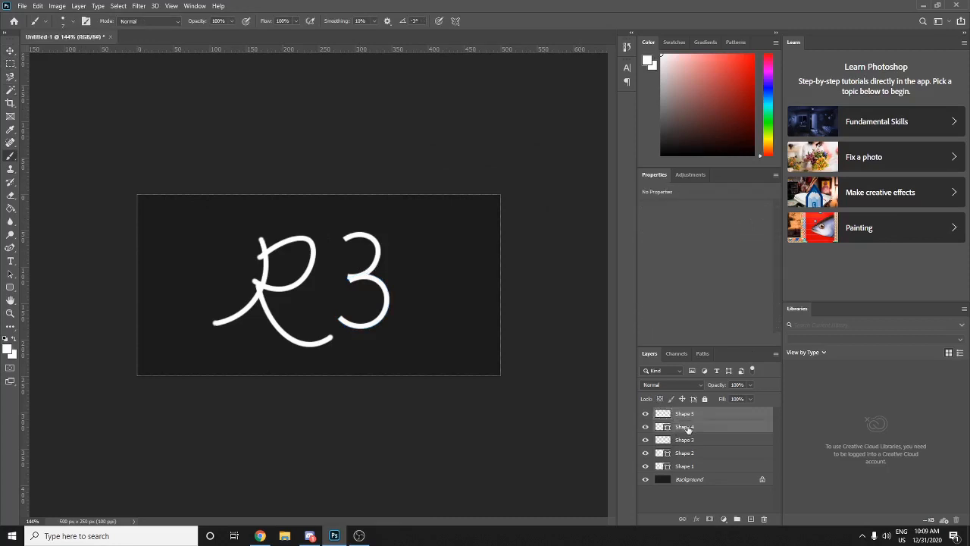
- Group Shape 4 and Shape 5 into Group 1 and select the group
{"action": "key", "text": "ctrl+g"}
{"action": "left_click", "coordinate": [10, 51]}
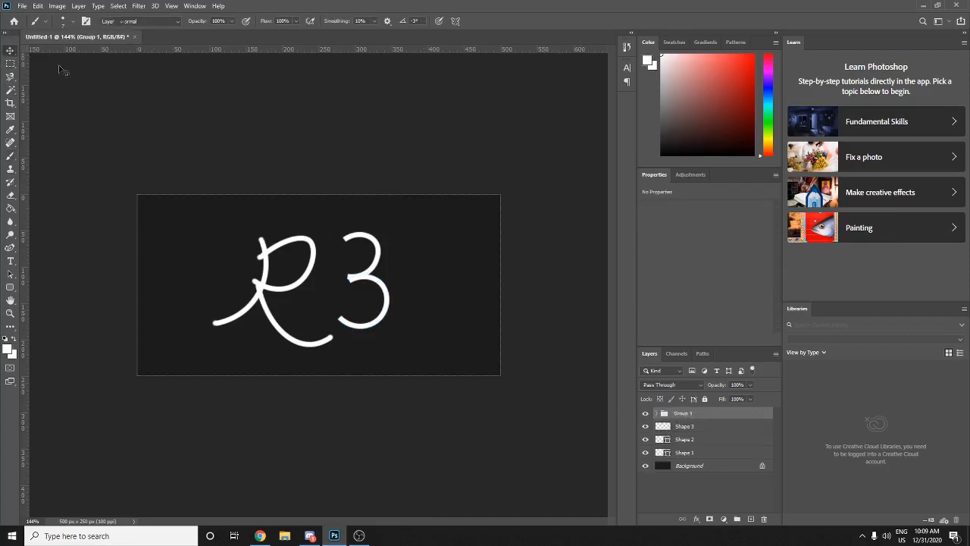
{"action": "left_click_drag", "start_coordinate": [356, 277], "coordinate": [360, 277]}
{"action": "key", "text": "ctrl+z"}
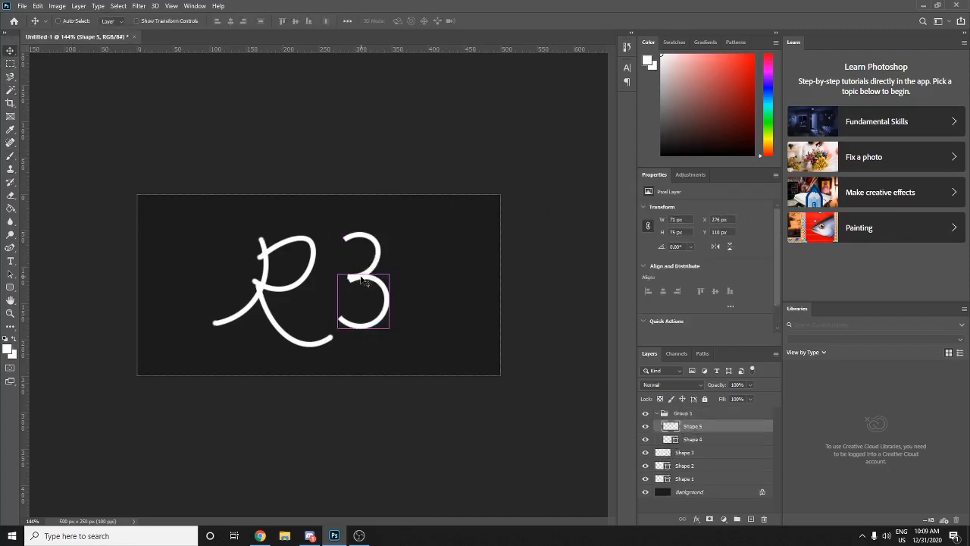
{"action": "key", "text": "ctrl+t"}
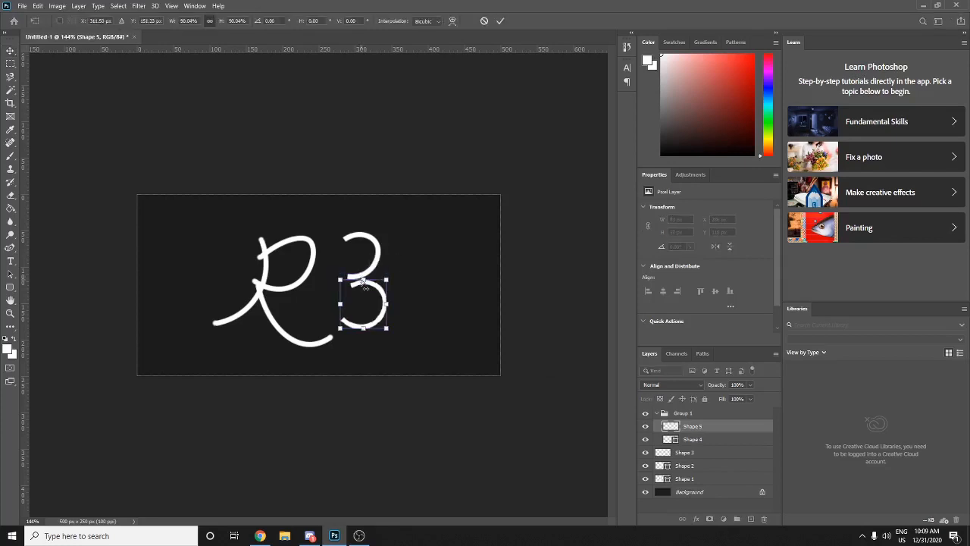
{"action": "left_click", "coordinate": [682, 413]}
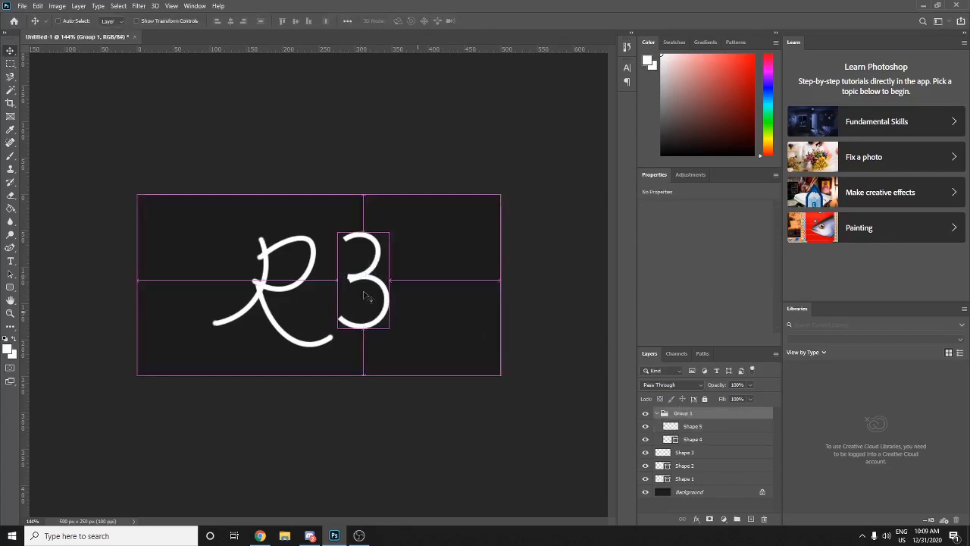
- Move the 3 down about 15 px, scale it to about 112% and tilt it 5°
{"action": "key", "text": "ctrl+t"}
{"action": "left_click_drag", "start_coordinate": [351, 279], "coordinate": [353, 291]}
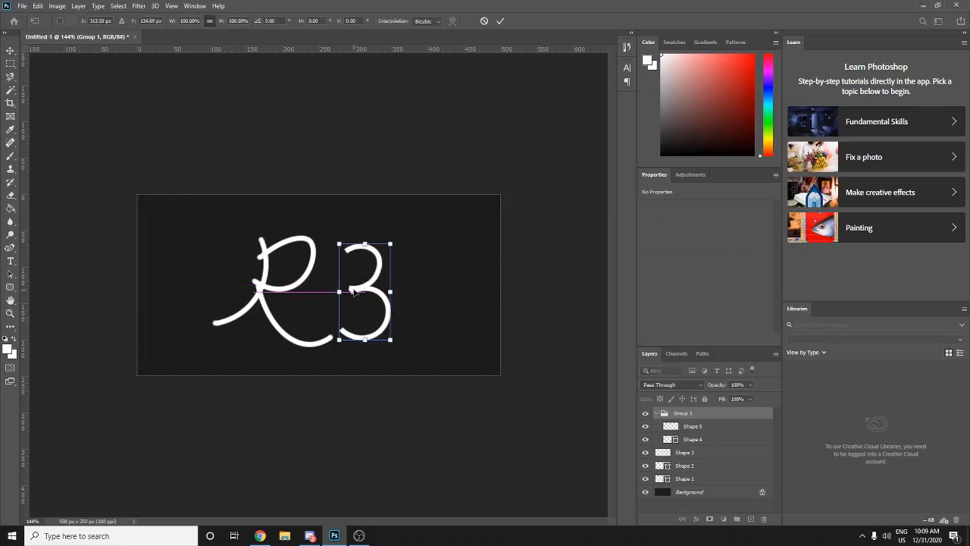
{"action": "mouse_move", "coordinate": [390, 242]}
{"action": "left_mouse_down"}
{"action": "mouse_move", "coordinate": [402, 224]}
{"action": "mouse_move", "coordinate": [397, 233]}
{"action": "left_mouse_up"}
{"action": "left_click_drag", "start_coordinate": [363, 284], "coordinate": [365, 287]}
{"action": "left_click_drag", "start_coordinate": [396, 236], "coordinate": [460, 246]}
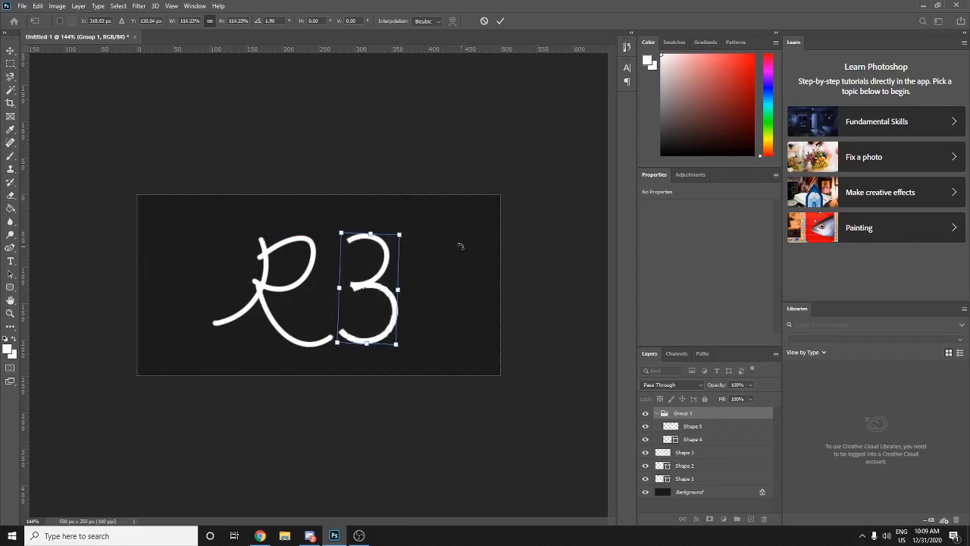
{"action": "mouse_move", "coordinate": [407, 224]}
{"action": "left_mouse_down"}
{"action": "mouse_move", "coordinate": [424, 218]}
{"action": "mouse_move", "coordinate": [433, 234]}
{"action": "mouse_move", "coordinate": [353, 334]}
{"action": "mouse_move", "coordinate": [319, 288]}
{"action": "mouse_move", "coordinate": [421, 228]}
{"action": "left_mouse_up"}
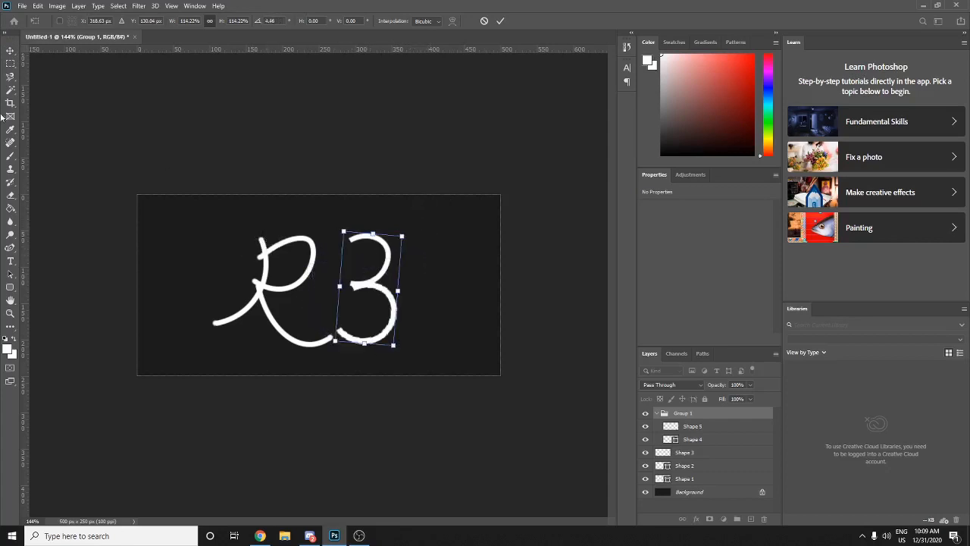
{"action": "left_click", "coordinate": [9, 53]}
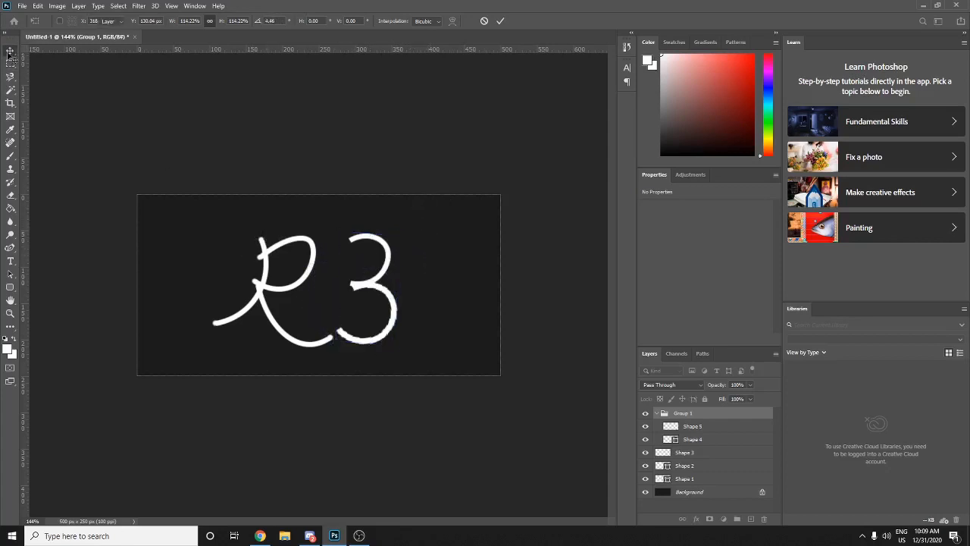
- Collapse and re-expand Group 1, then select the Shape 5 layer
{"action": "left_click", "coordinate": [9, 157]}
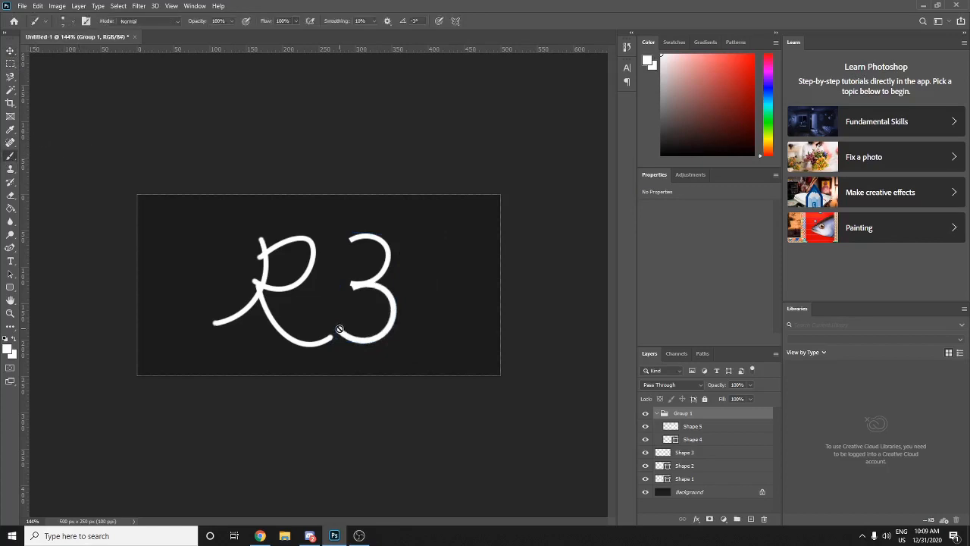
{"action": "left_click", "coordinate": [656, 413]}
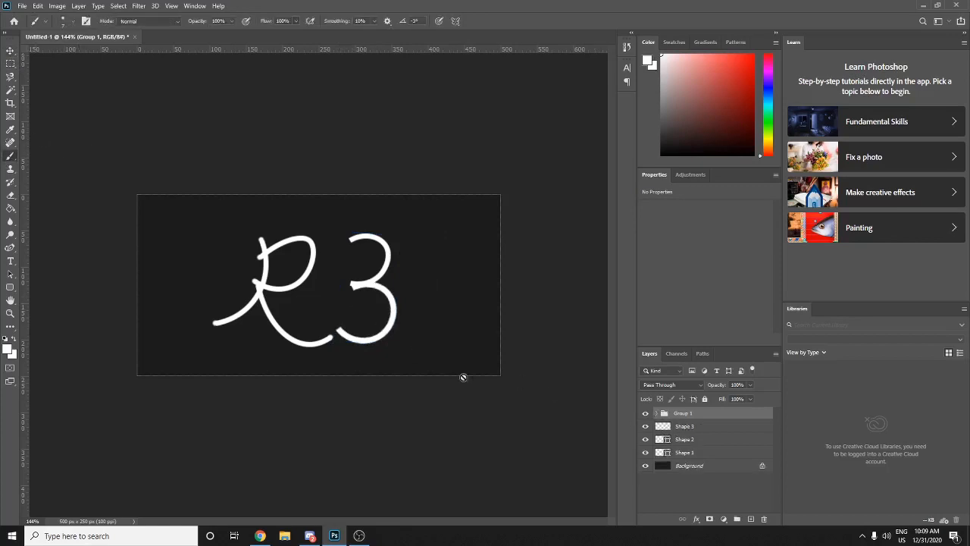
{"action": "left_click", "coordinate": [656, 413]}
{"action": "left_click", "coordinate": [691, 426]}
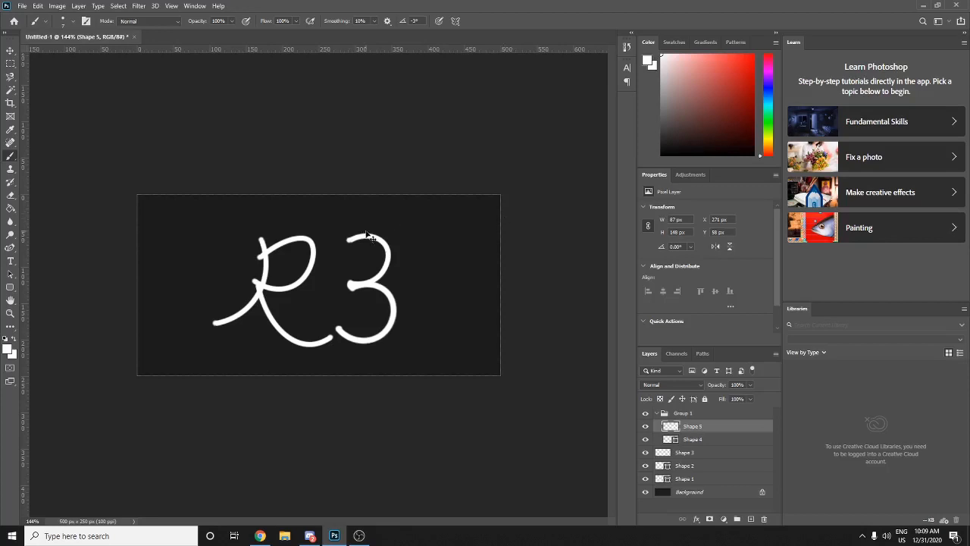
- Paint a small hook at the top of the 3 on Shape 5
{"action": "left_click_drag", "start_coordinate": [370, 236], "coordinate": [353, 238]}
{"action": "left_click", "coordinate": [10, 62]}
{"action": "scroll", "coordinate": [356, 227], "scroll_direction": "up", "scroll_amount": 2}
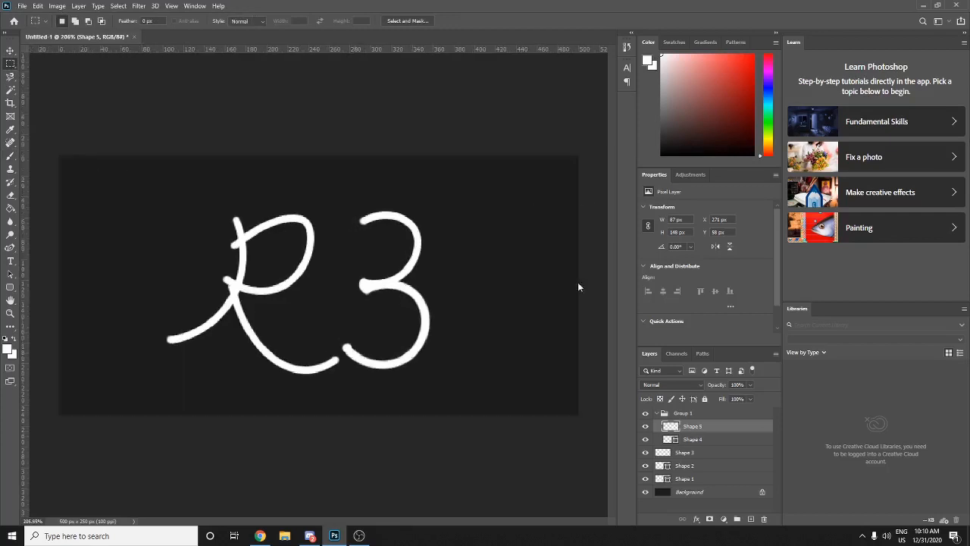
{"action": "scroll", "coordinate": [288, 287], "scroll_direction": "down", "scroll_amount": 3}
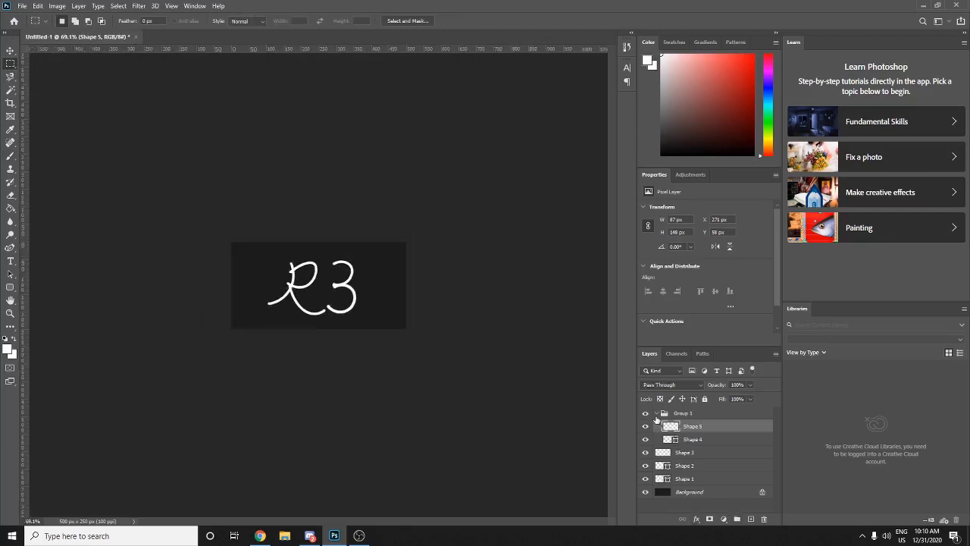
- Group the collapsed Group 1 with the R's Shapes 1 to 3 into Group 2
{"action": "left_click", "coordinate": [656, 416]}
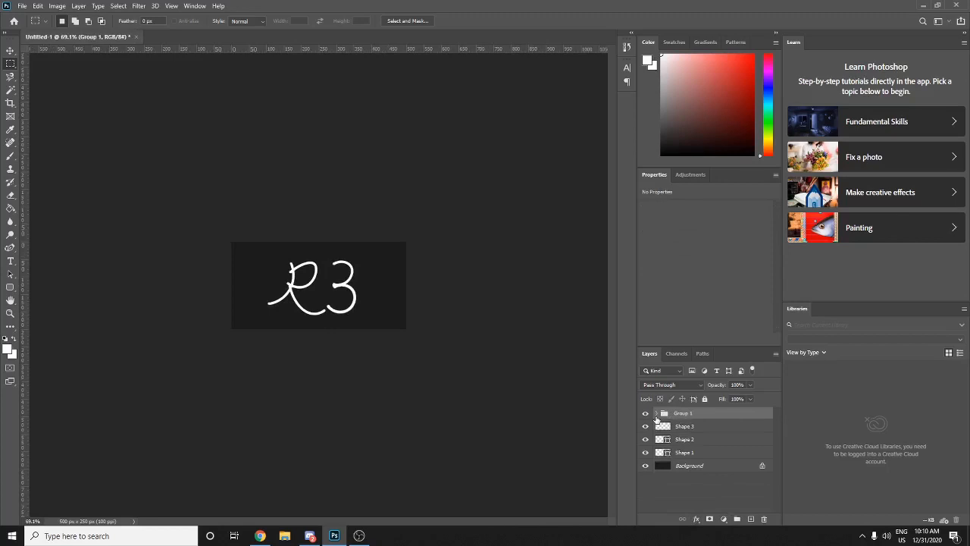
{"action": "left_click", "coordinate": [677, 453], "text": "shift"}
{"action": "key", "text": "ctrl+g"}
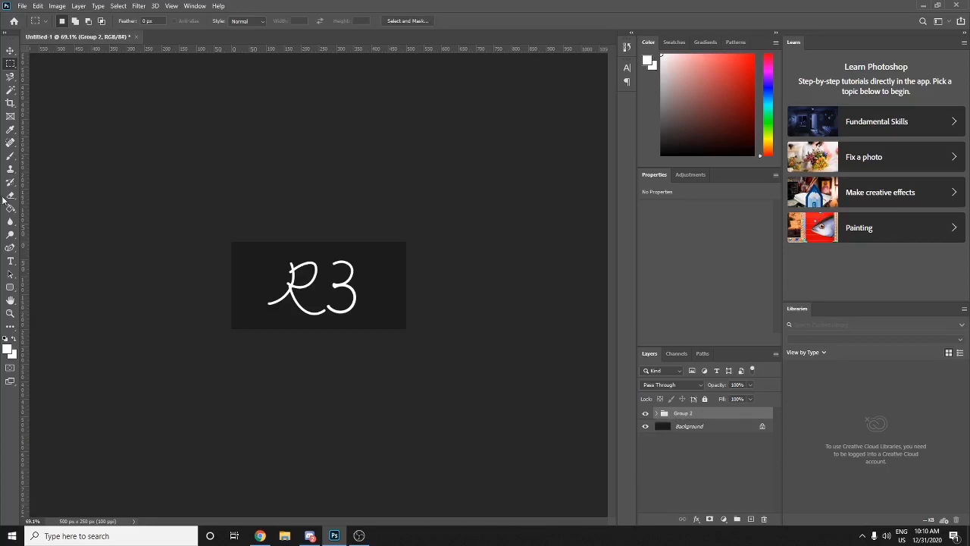
{"action": "left_click", "coordinate": [11, 156]}
{"action": "left_click", "coordinate": [242, 274]}
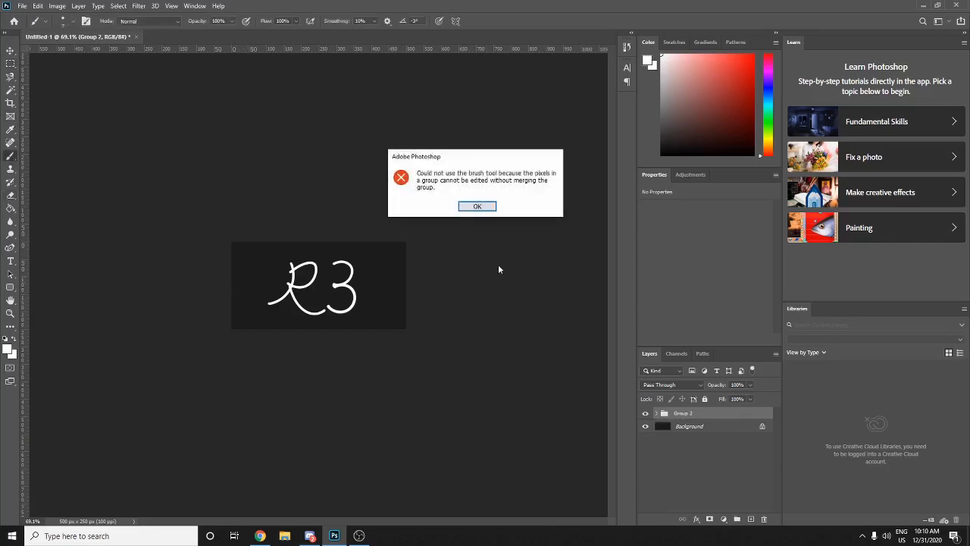
{"action": "left_click", "coordinate": [477, 205]}
{"action": "left_click", "coordinate": [751, 519]}
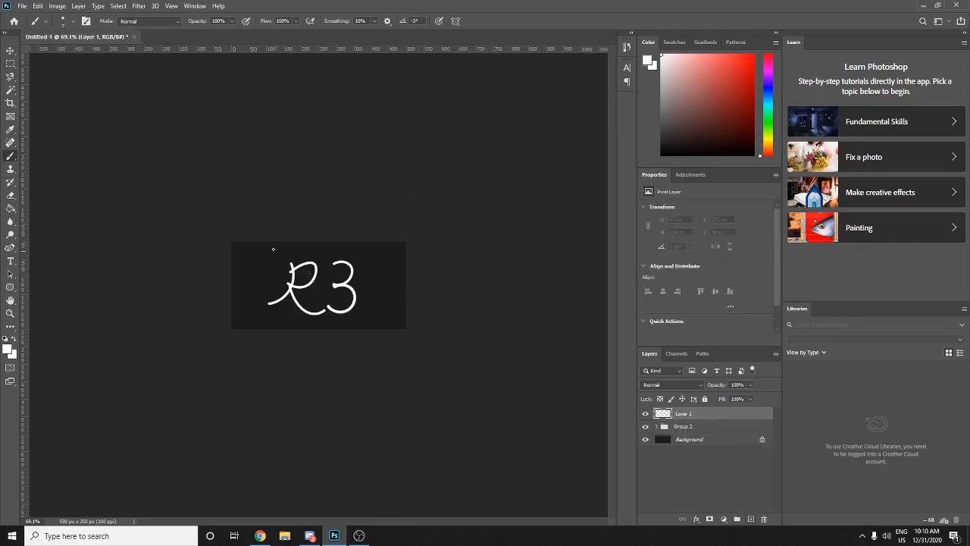
{"action": "mouse_move", "coordinate": [274, 248]}
{"action": "left_mouse_down"}
{"action": "mouse_move", "coordinate": [249, 266]}
{"action": "mouse_move", "coordinate": [251, 248]}
{"action": "mouse_move", "coordinate": [262, 281]}
{"action": "mouse_move", "coordinate": [288, 282]}
{"action": "mouse_move", "coordinate": [262, 271]}
{"action": "left_mouse_up"}
{"action": "key", "text": "Delete"}
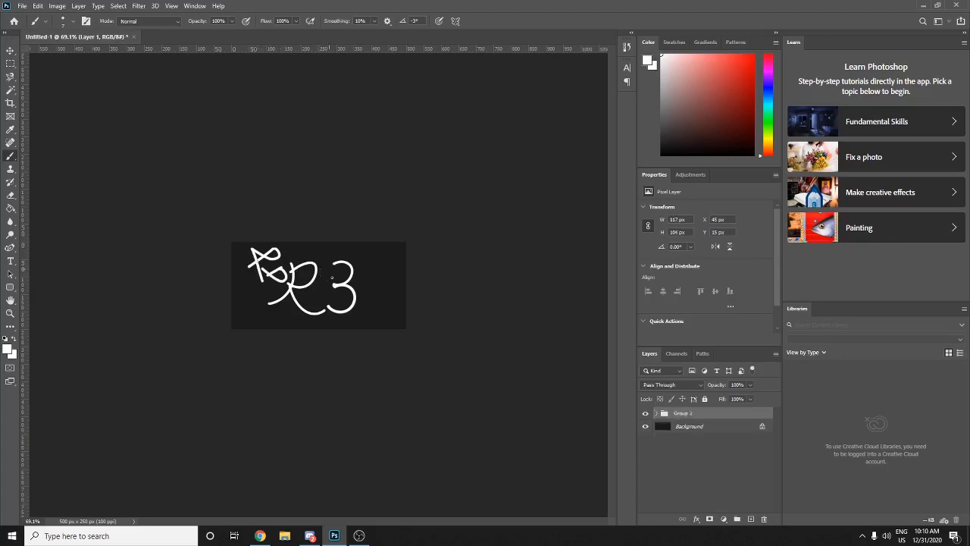
{"action": "left_click", "coordinate": [250, 264]}
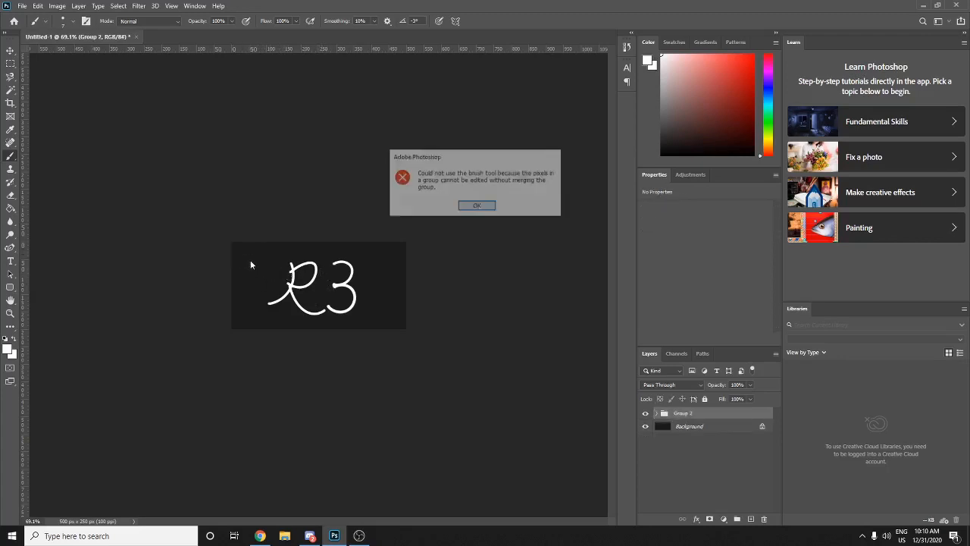
{"action": "left_click", "coordinate": [479, 206]}
{"action": "left_click", "coordinate": [10, 247]}
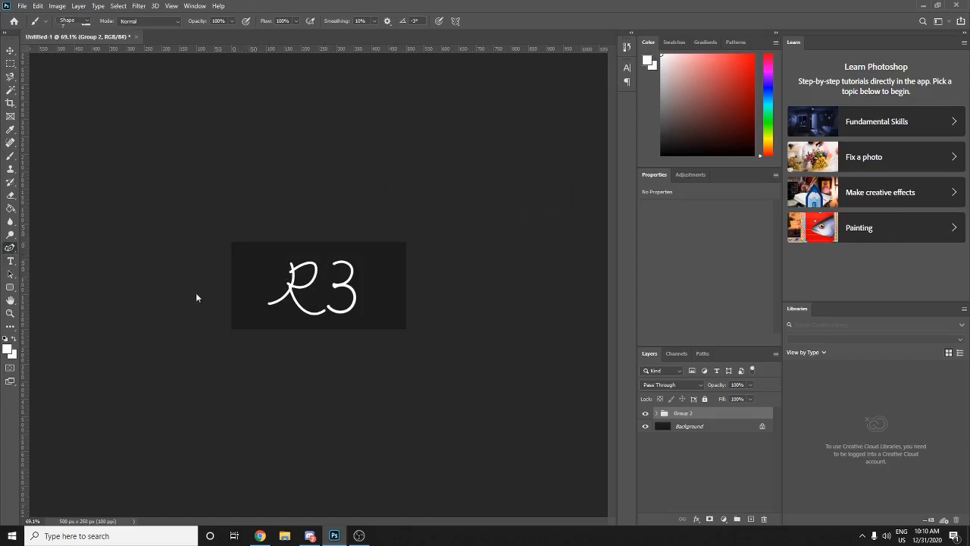
{"action": "left_click", "coordinate": [11, 209]}
{"action": "left_click", "coordinate": [11, 197]}
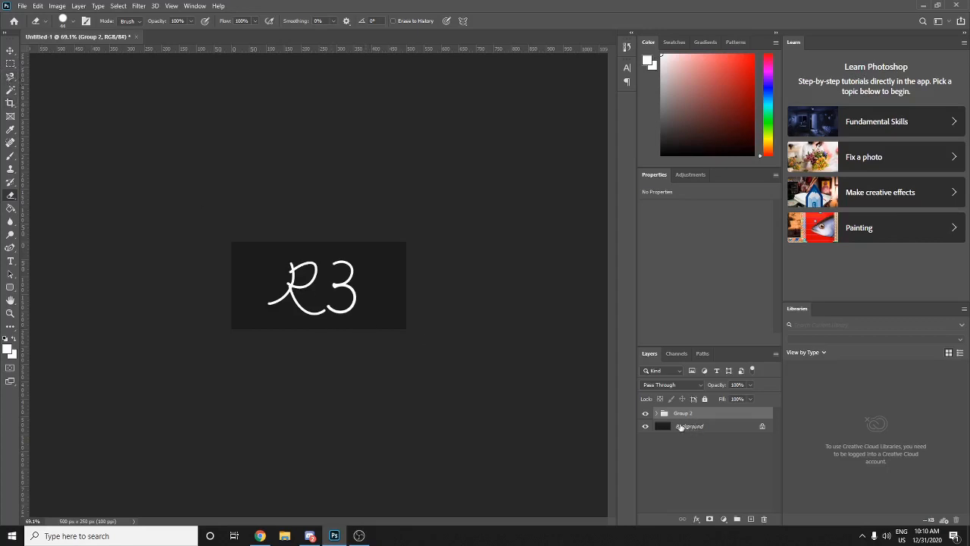
- Delete the dark Background layer so only Group 2 remains
{"action": "left_click", "coordinate": [681, 426]}
{"action": "key", "text": "Delete"}
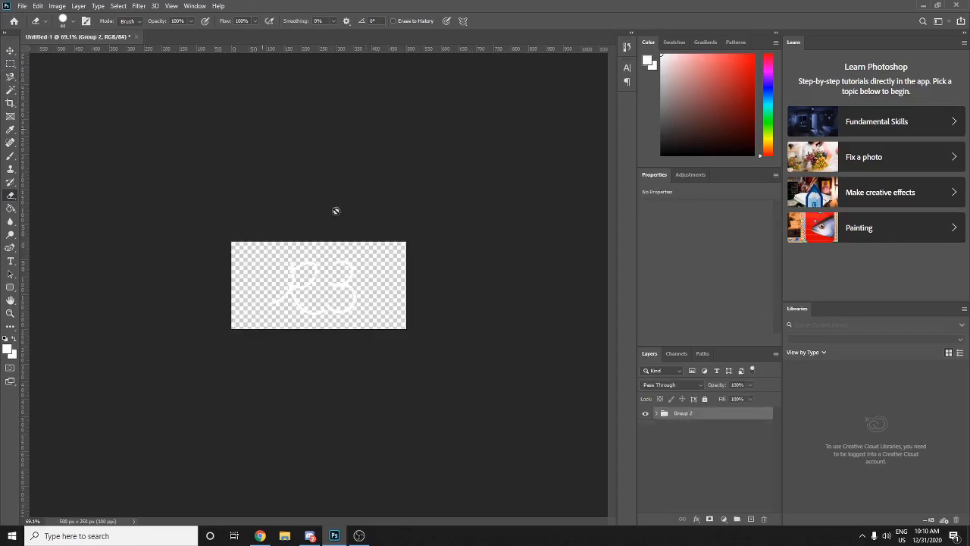